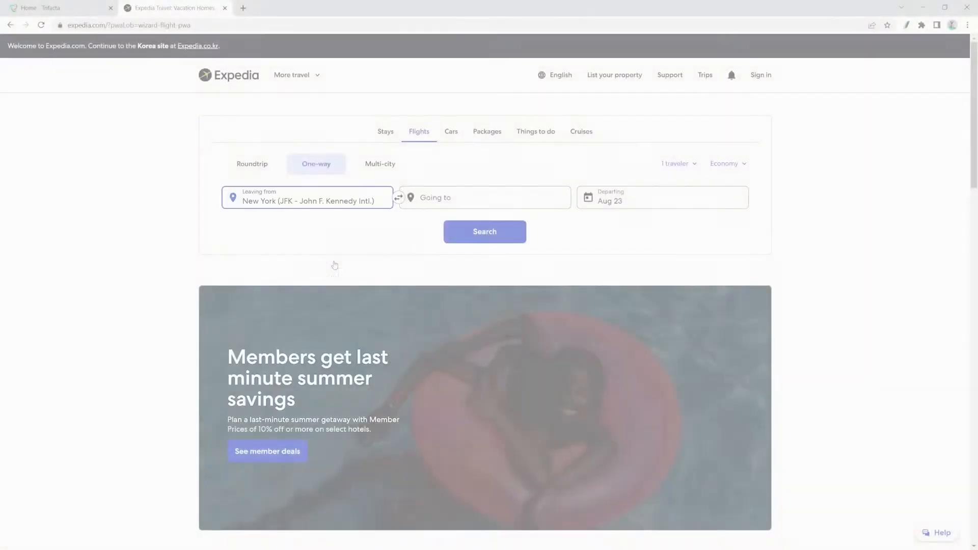
# - Search Expedia for one-way flights from New York (JFK) to Los Angeles (LAX) departing Aug 27
pyautogui.click(439, 199)
pyautogui.write('los')
pyautogui.click(448, 253)
pyautogui.click(637, 203)
pyautogui.click(729, 316)
pyautogui.click(894, 364)
pyautogui.click(482, 235)
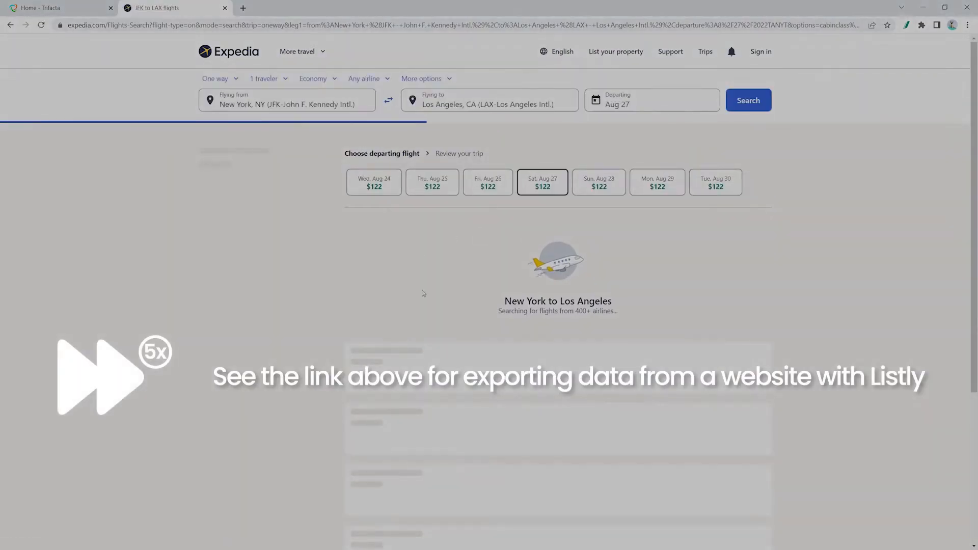
# - Extract the flight results page with the Listly extension and look through the exported Excel workbook
pyautogui.scroll(-20, 802, 316)
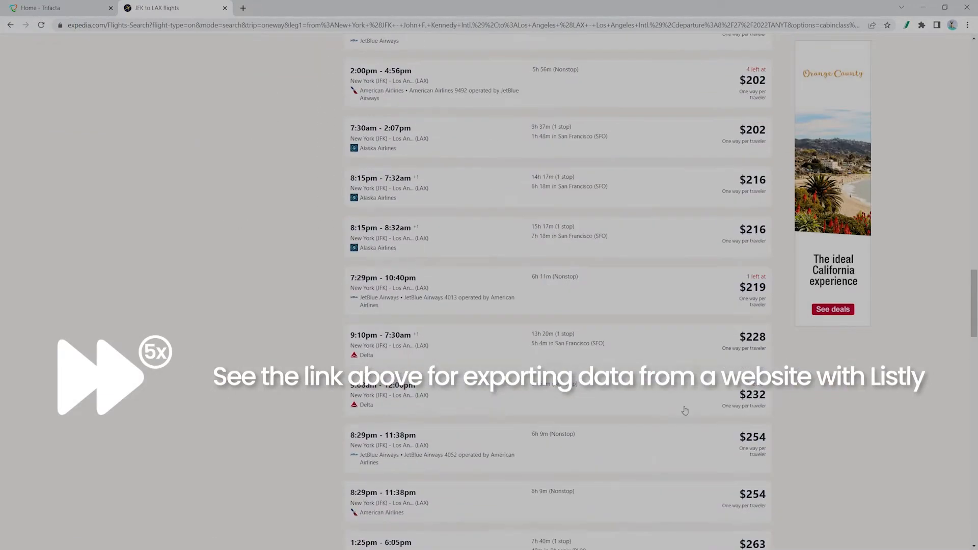
pyautogui.scroll(20, 775, 436)
pyautogui.click(906, 25)
pyautogui.click(855, 93)
pyautogui.scroll(-20, 703, 188)
pyautogui.scroll(20, 485, 306)
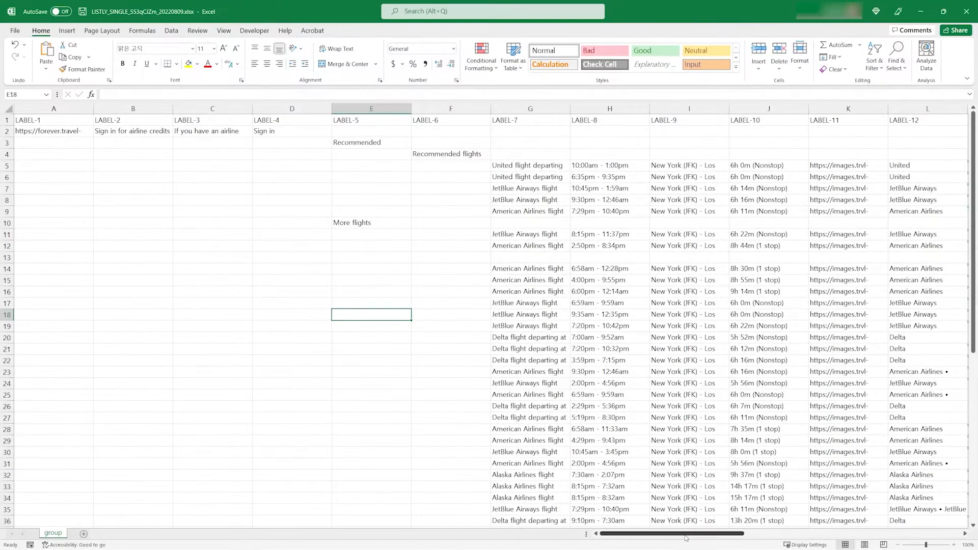
pyautogui.moveTo(686, 535)
pyautogui.mouseDown()
pyautogui.moveTo(884, 533)
pyautogui.moveTo(677, 526)
pyautogui.mouseUp()
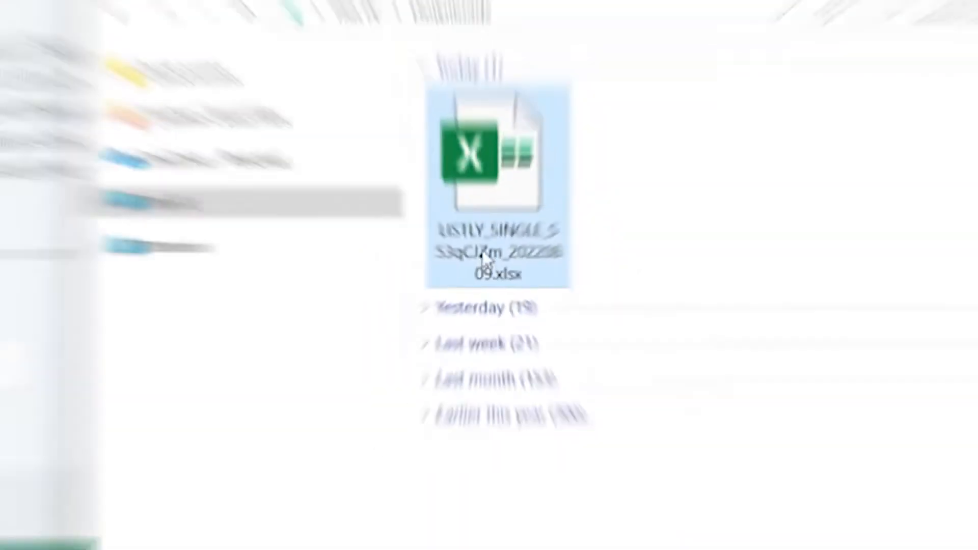
# - Rename the downloaded Listly workbook as Flights0827.xlsx
pyautogui.press('F2')
pyautogui.write('Flights0827.xlsx')
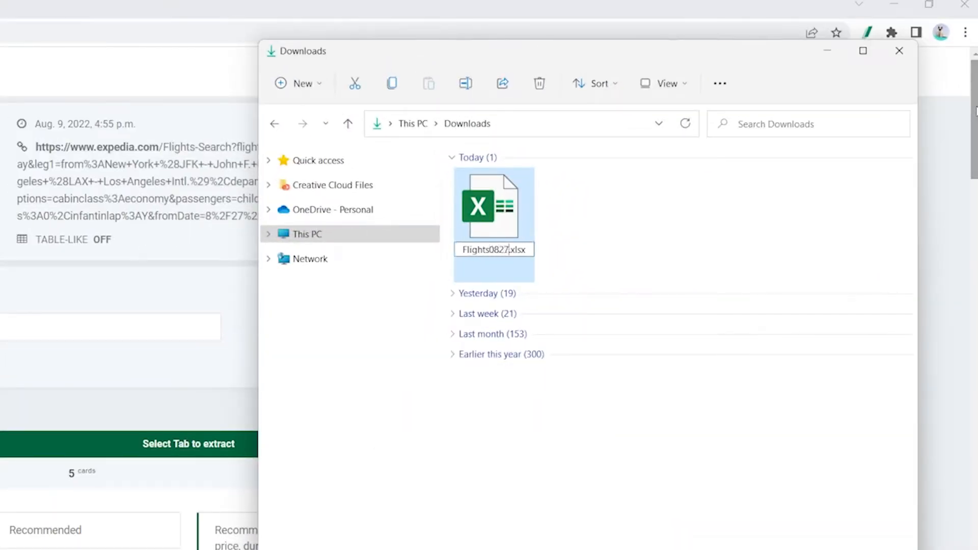
pyautogui.press('Return')
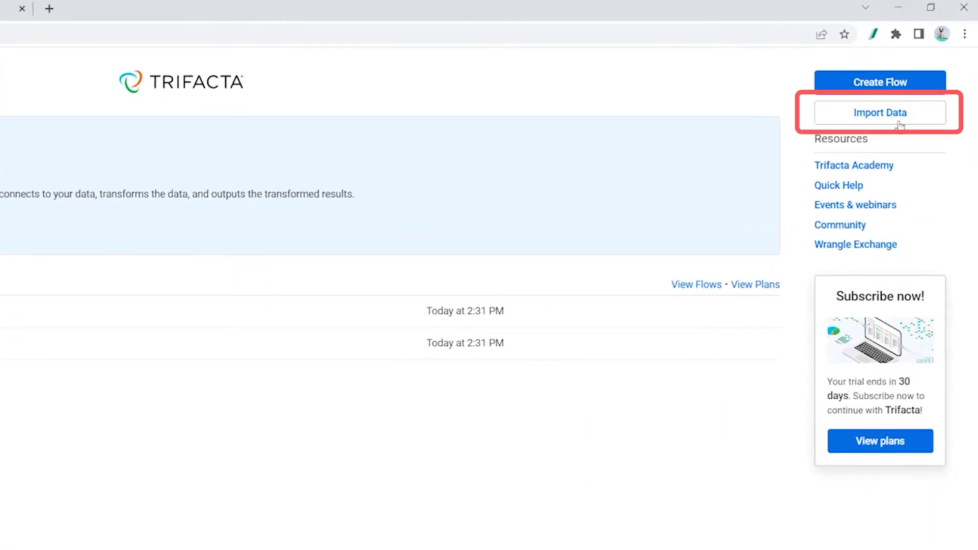
# - Switch to Trifacta and import Flights0827.xlsx from the Downloads folder into the data library
pyautogui.click(920, 112)
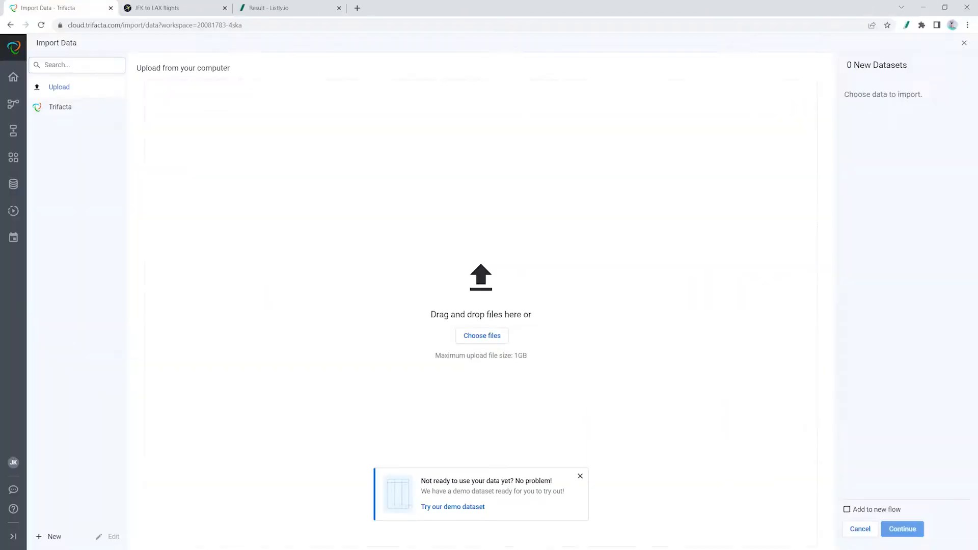
pyautogui.hotkey('alt', 'Tab')
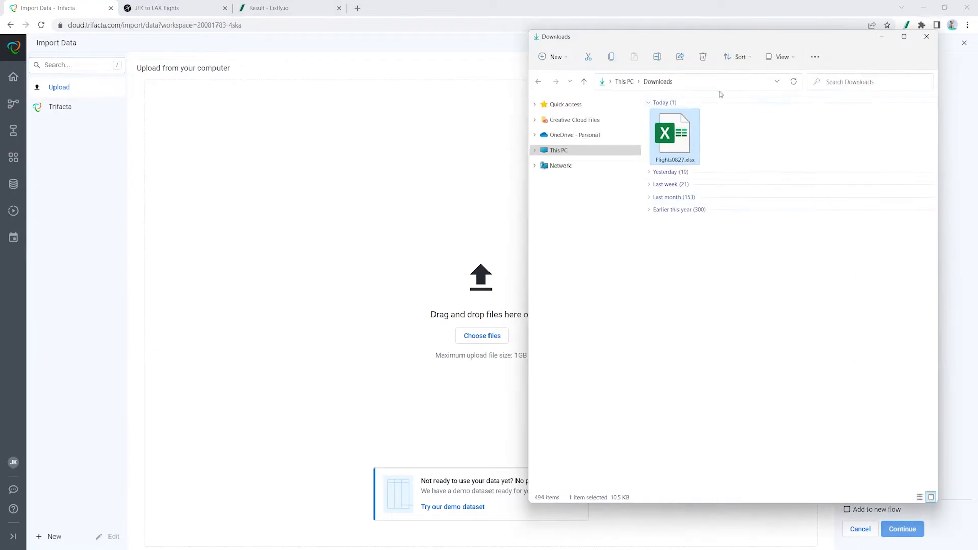
pyautogui.moveTo(719, 45); pyautogui.dragTo(791, 52)
pyautogui.moveTo(750, 146); pyautogui.dragTo(505, 272)
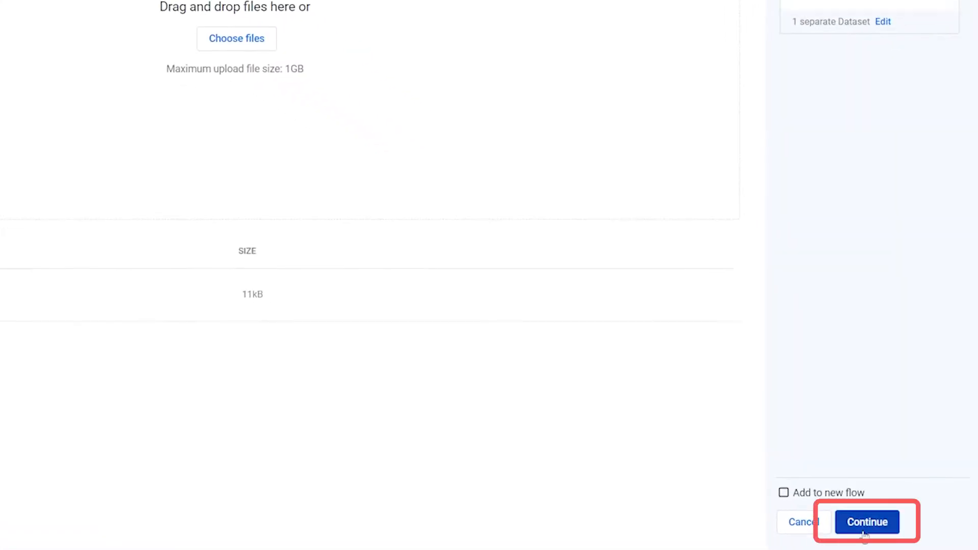
pyautogui.click(866, 530)
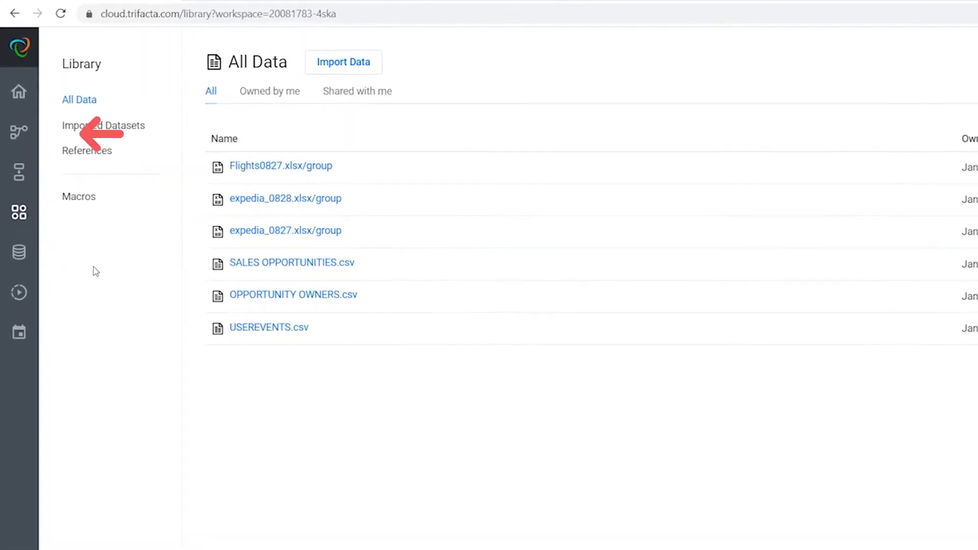
# - Create a new flow and add the Flights0827.xlsx/group dataset to it
pyautogui.click(19, 133)
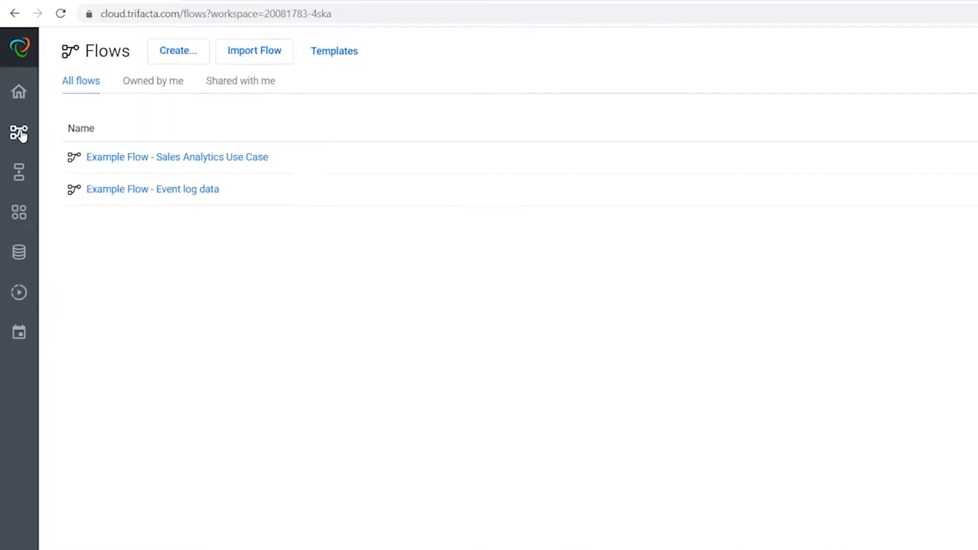
pyautogui.click(196, 51)
pyautogui.click(206, 83)
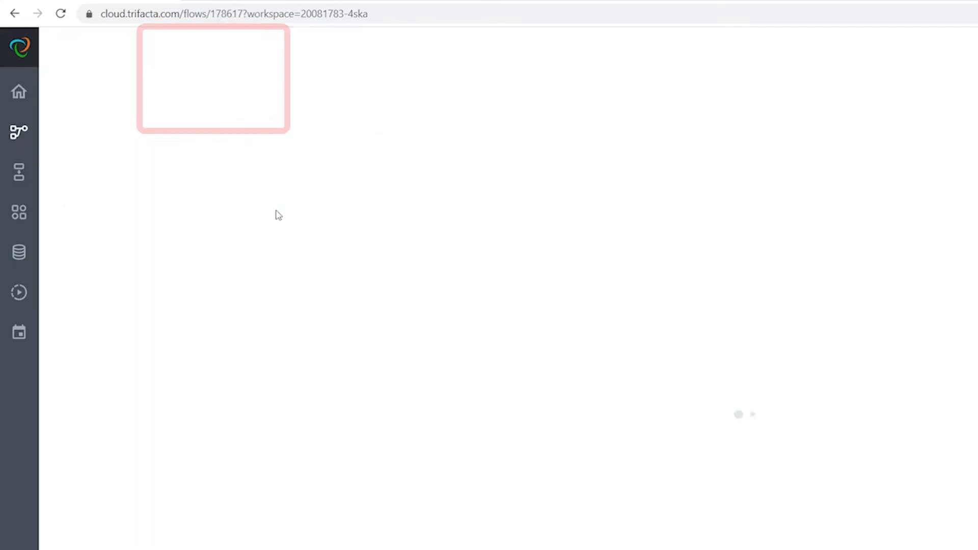
pyautogui.click(70, 101)
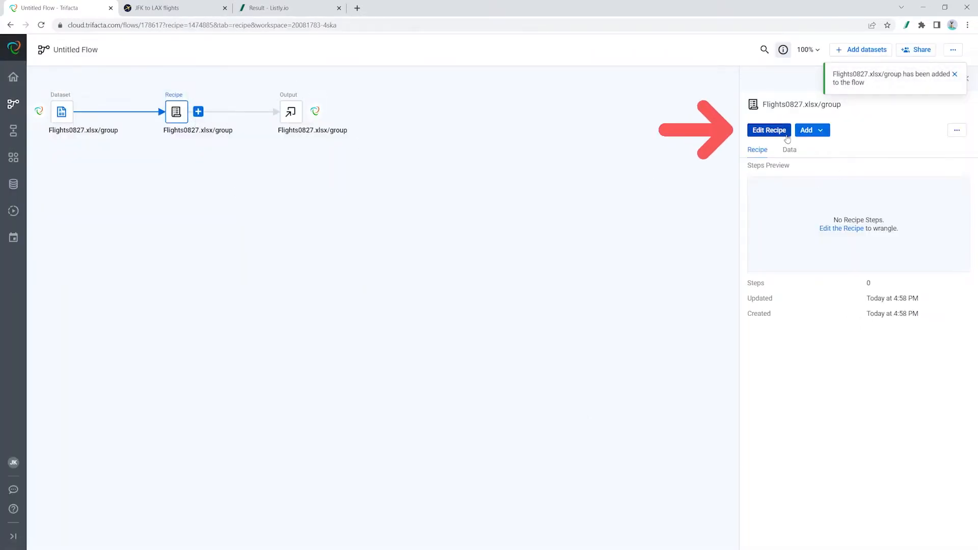
# - Open the Flights0827.xlsx/group recipe for editing
pyautogui.click(956, 75)
pyautogui.click(771, 129)
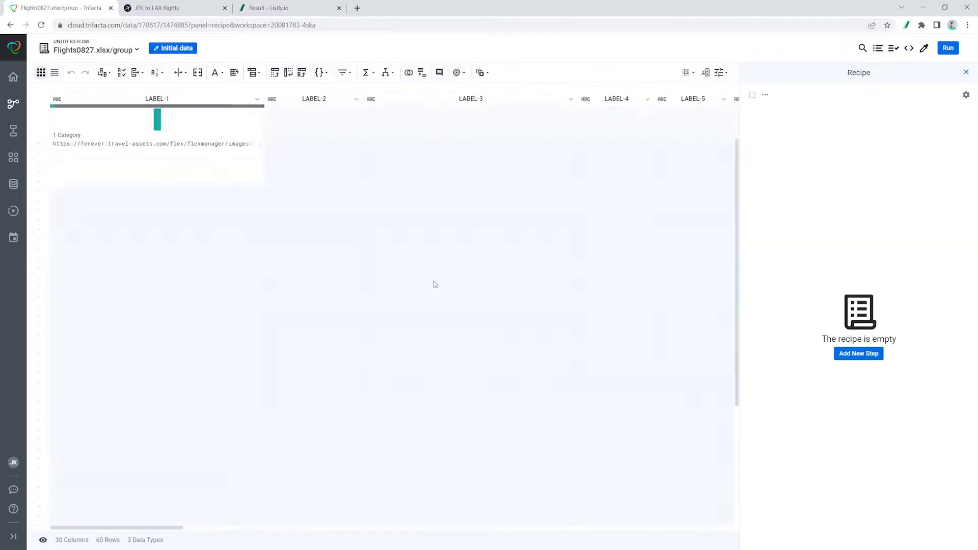
pyautogui.moveTo(151, 532); pyautogui.dragTo(298, 521)
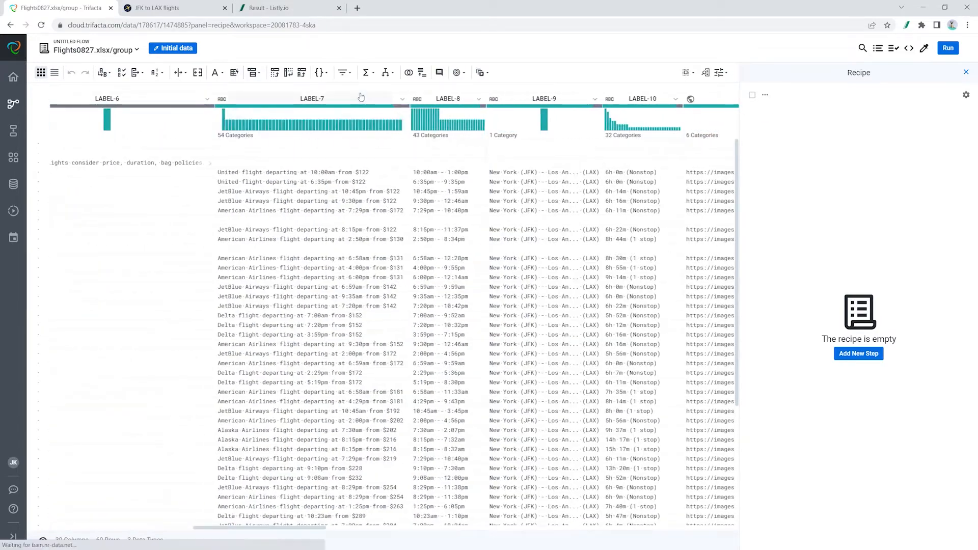
# - Examine the unique values, patterns and transformation suggestions of the LABEL-7 column
pyautogui.click(298, 521)
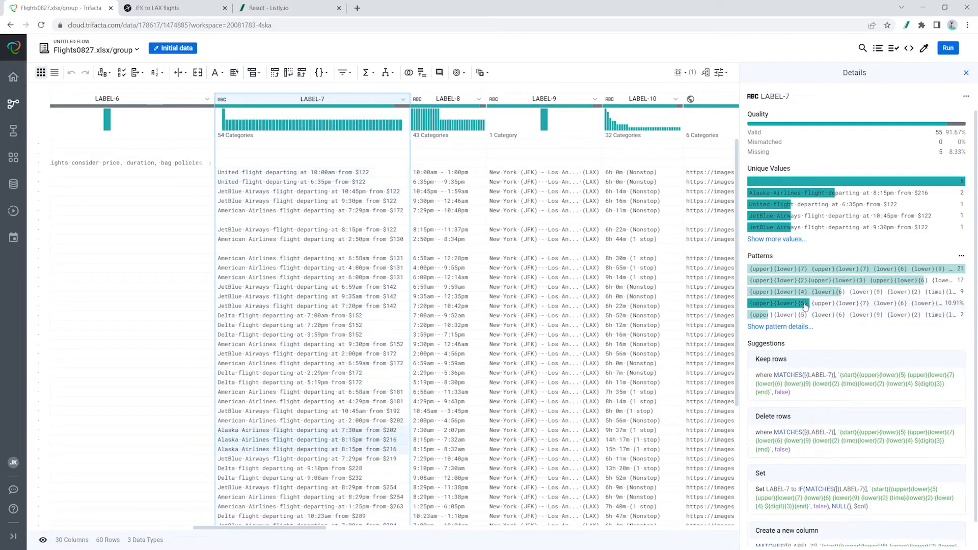
pyautogui.click(811, 292)
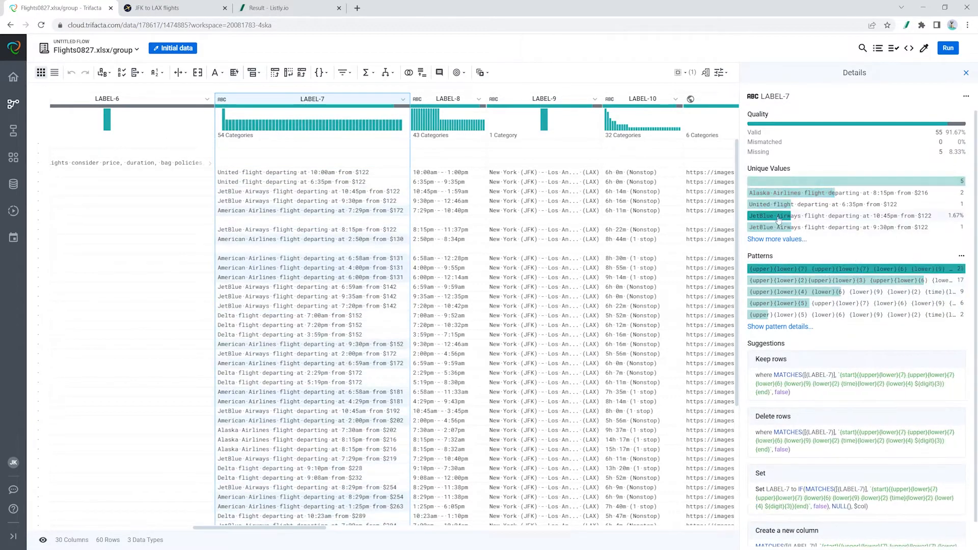
pyautogui.click(790, 227)
pyautogui.click(785, 195)
pyautogui.click(787, 182)
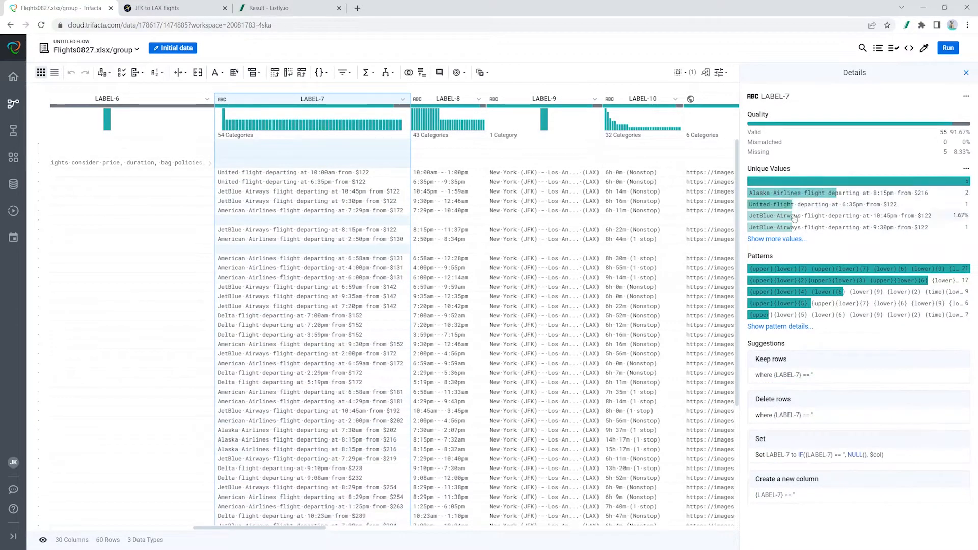
pyautogui.click(873, 335)
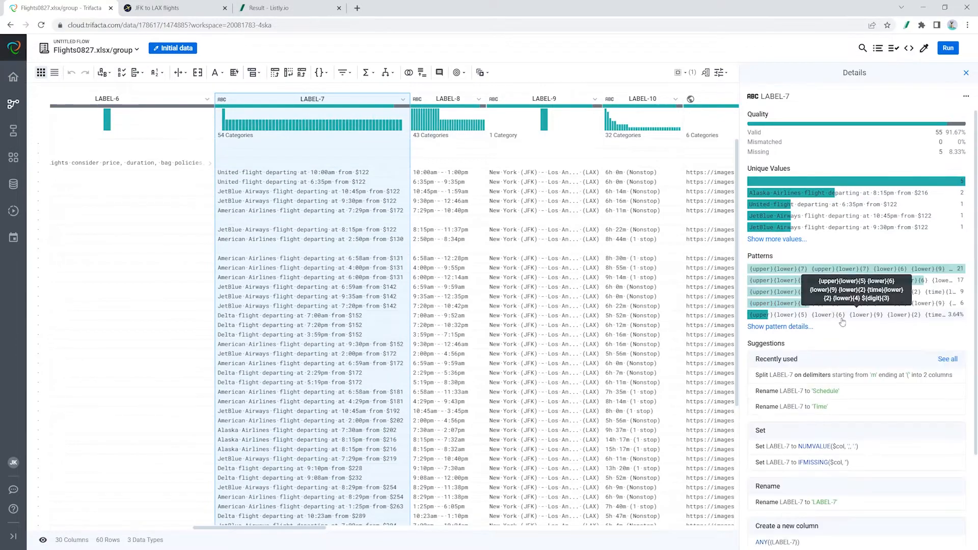
# - Rename the LABEL-8 column to Schedule
pyautogui.moveTo(312, 528); pyautogui.dragTo(343, 525)
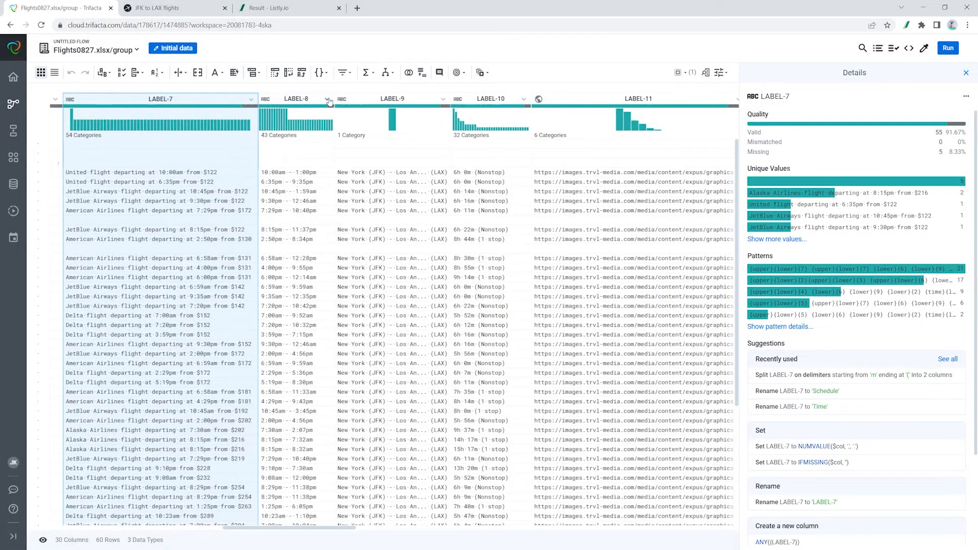
pyautogui.click(327, 99)
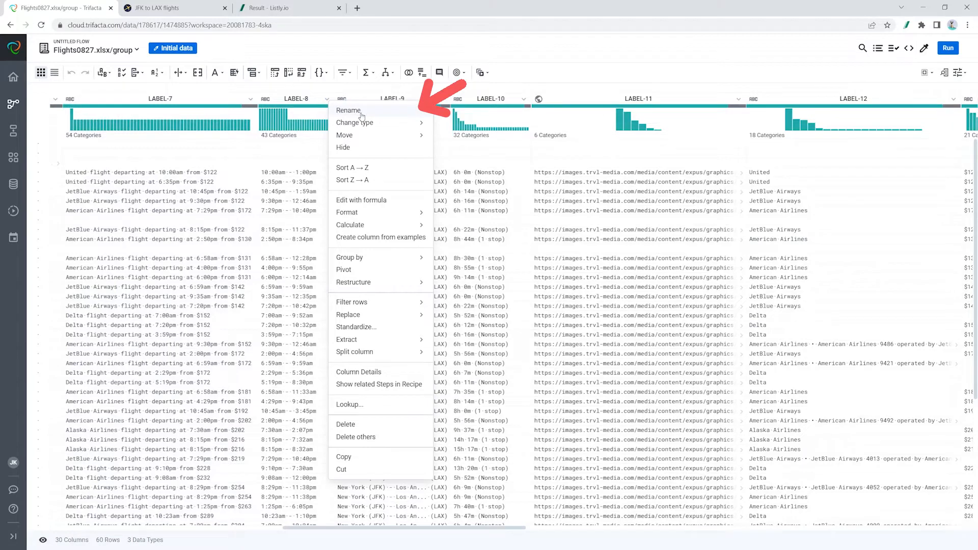
pyautogui.click(348, 110)
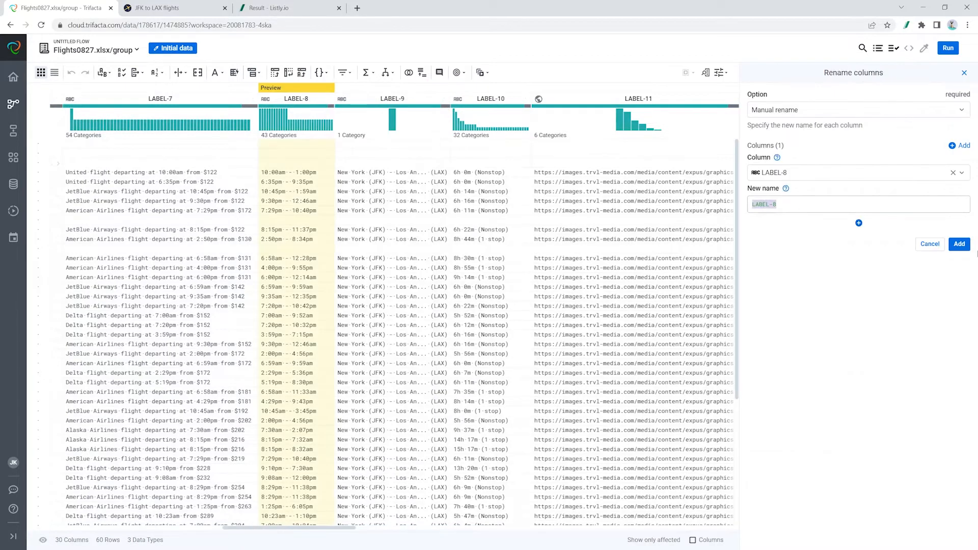
pyautogui.click(950, 246)
# - Rename the LABEL-9 column to Departure&Arrival
pyautogui.click(444, 101)
pyautogui.click(465, 111)
pyautogui.write('Departure&Ar')
pyautogui.write('rival')
pyautogui.click(959, 244)
# - Rename the LABEL-10 column to Time&Stopover
pyautogui.click(524, 100)
pyautogui.click(545, 110)
pyautogui.write('Time&Stopover')
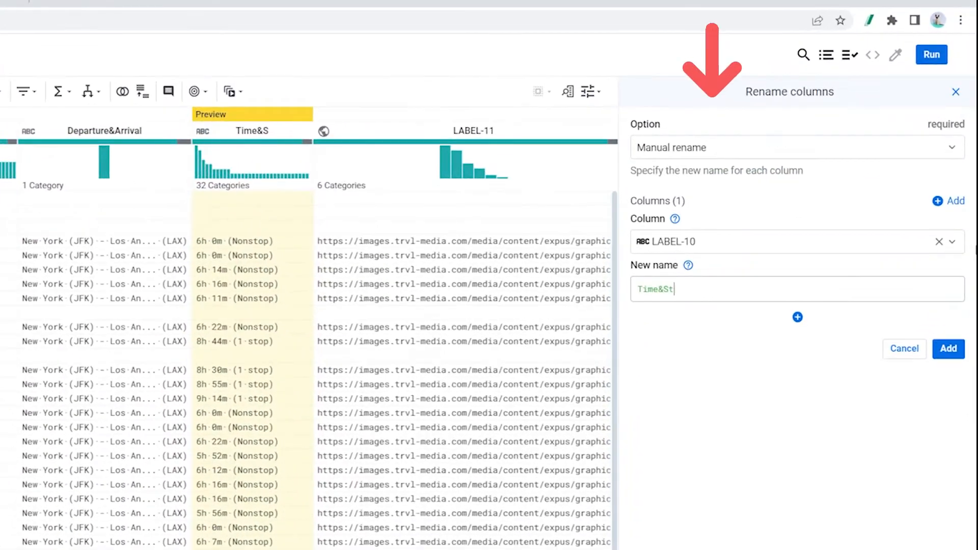
pyautogui.click(959, 244)
# - Rename the LABEL-12 column, which holds the carrier names, to Airline
pyautogui.hscroll(10, 309, 356)
pyautogui.click(306, 131)
pyautogui.click(331, 145)
pyautogui.click(699, 287)
pyautogui.write('Airline')
pyautogui.click(949, 348)
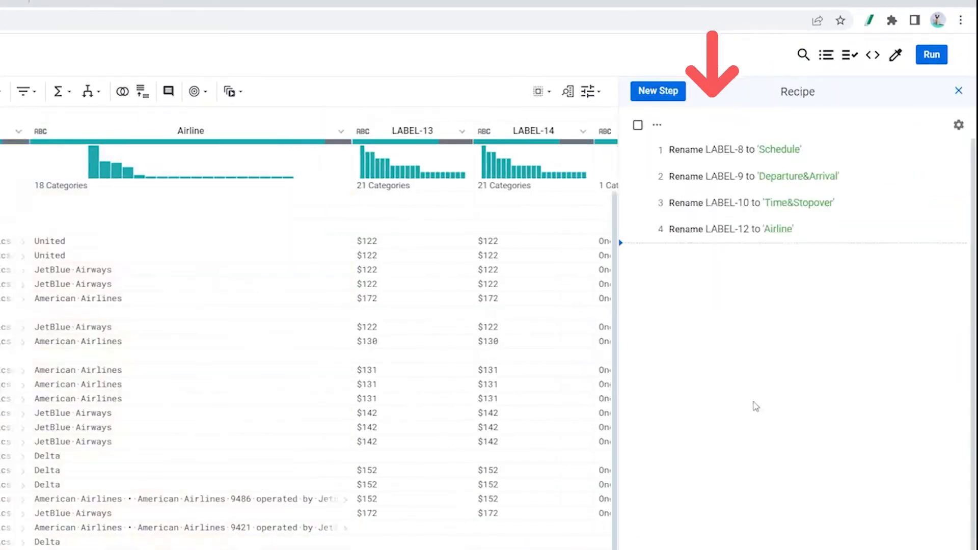
# - Rename the LABEL-13 column to Price
pyautogui.hscroll(8, 309, 356)
pyautogui.click(43, 132)
pyautogui.click(70, 146)
pyautogui.write('Price')
pyautogui.click(945, 347)
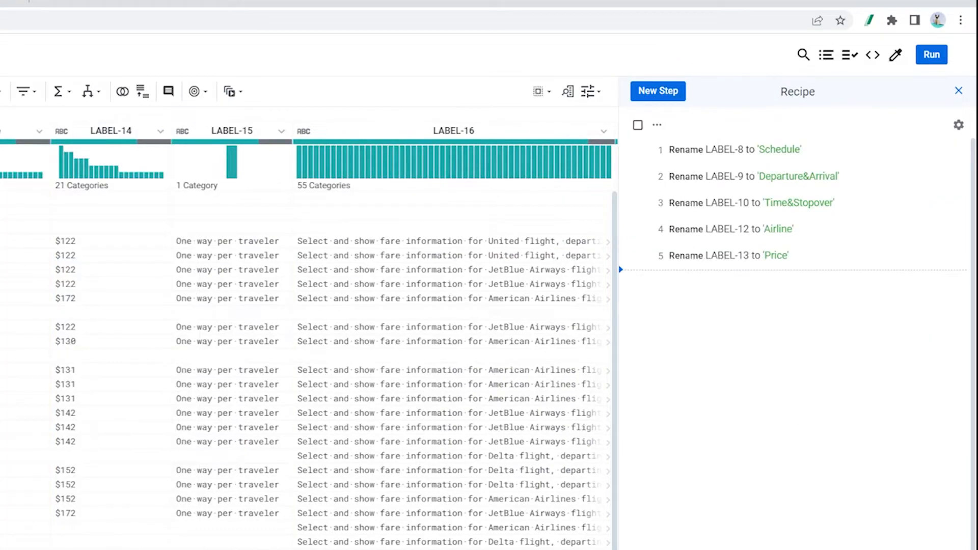
# - Rename the LABEL-18 column to Connection
pyautogui.hscroll(8, 463, 104)
pyautogui.click(480, 132)
pyautogui.click(506, 149)
pyautogui.write('Con')
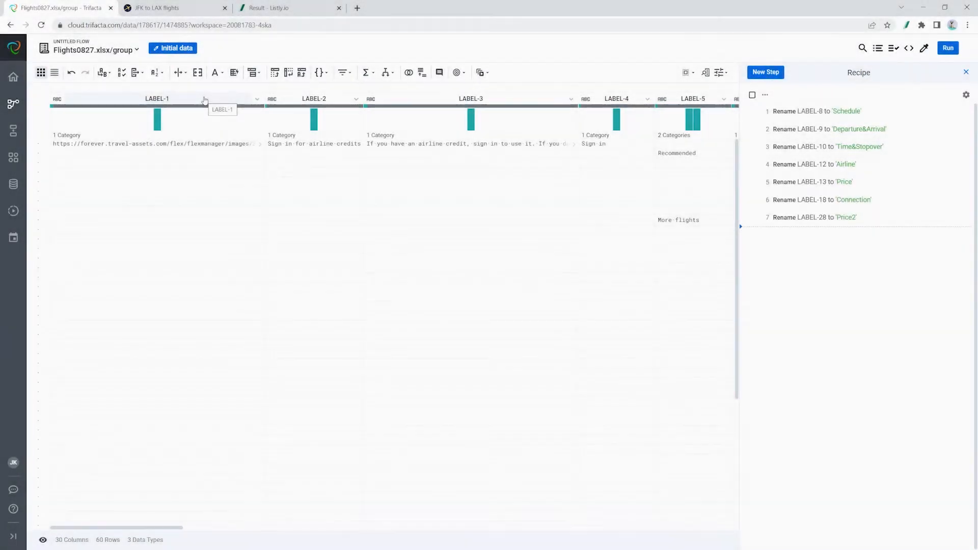
# - Delete the rows where LABEL-1 matches the URL pattern
pyautogui.click(204, 100)
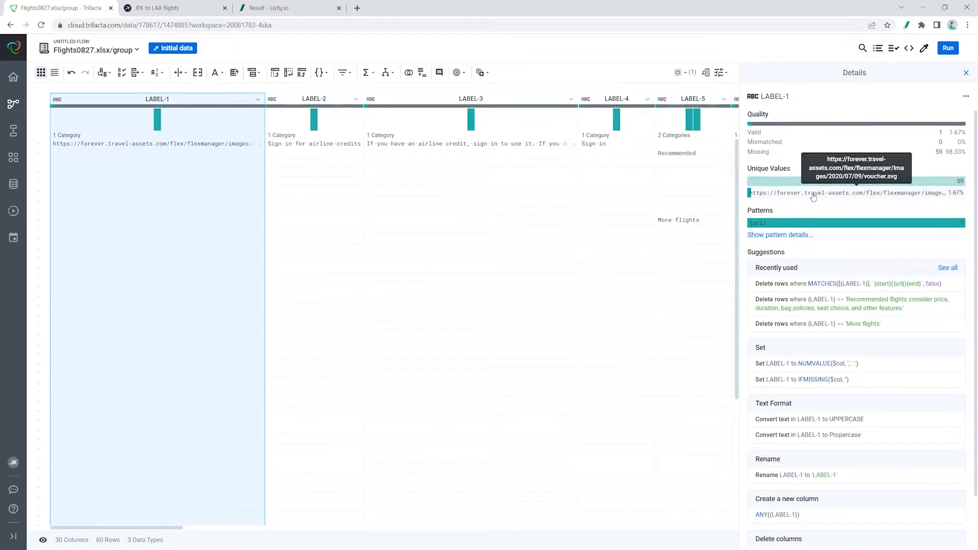
pyautogui.click(802, 227)
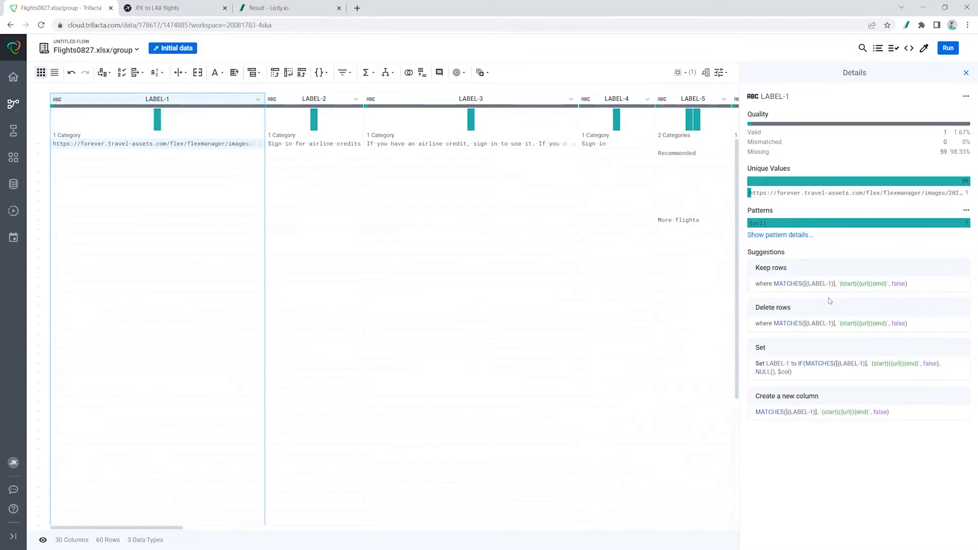
pyautogui.click(791, 328)
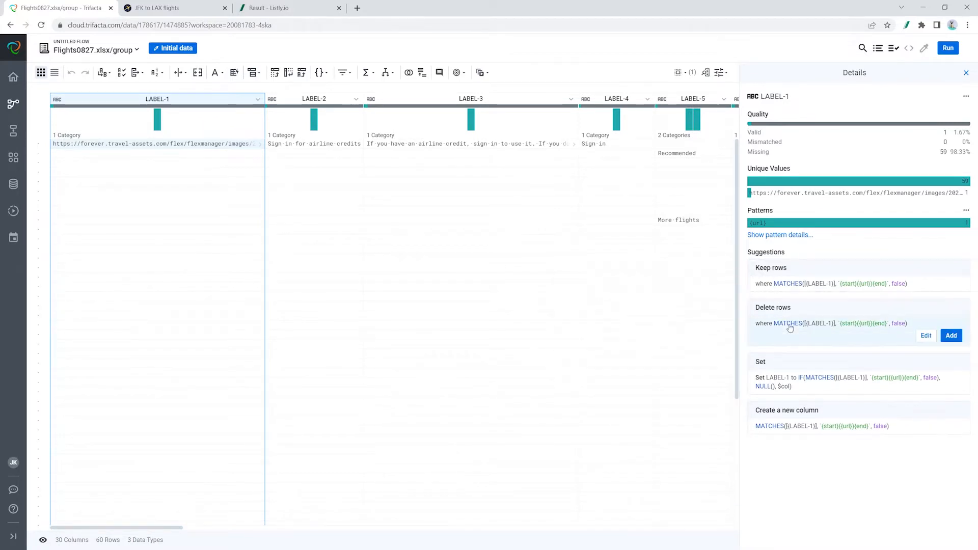
pyautogui.click(952, 336)
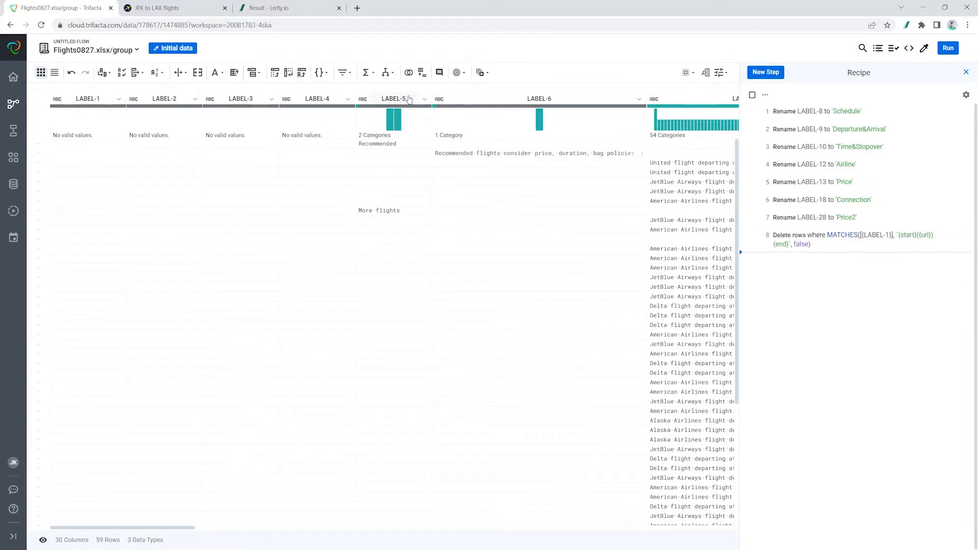
# - Delete the six empty columns LABEL-1 through LABEL-6 together
pyautogui.click(87, 102)
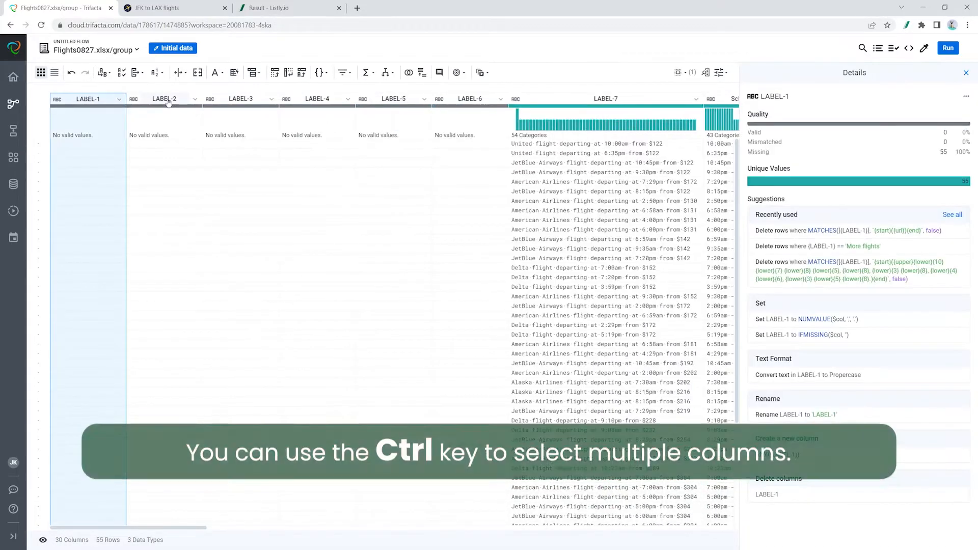
pyautogui.keyDown('ctrl'); pyautogui.click(153, 104); pyautogui.keyUp('ctrl')
pyautogui.keyDown('ctrl'); pyautogui.click(242, 105); pyautogui.keyUp('ctrl')
pyautogui.keyDown('ctrl'); pyautogui.click(328, 104); pyautogui.keyUp('ctrl')
pyautogui.keyDown('ctrl'); pyautogui.click(398, 103); pyautogui.keyUp('ctrl')
pyautogui.keyDown('ctrl'); pyautogui.click(471, 103); pyautogui.keyUp('ctrl')
pyautogui.rightClick(473, 103)
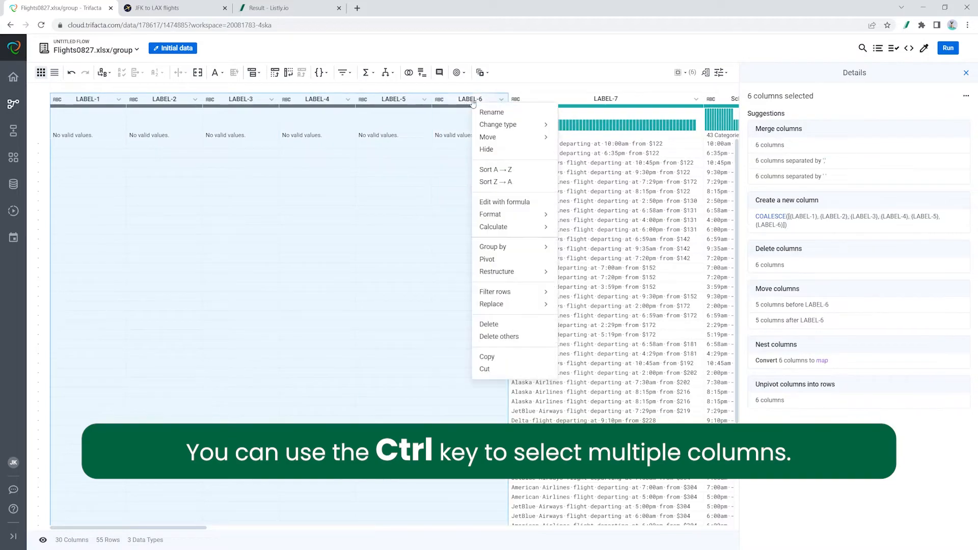
pyautogui.click(494, 329)
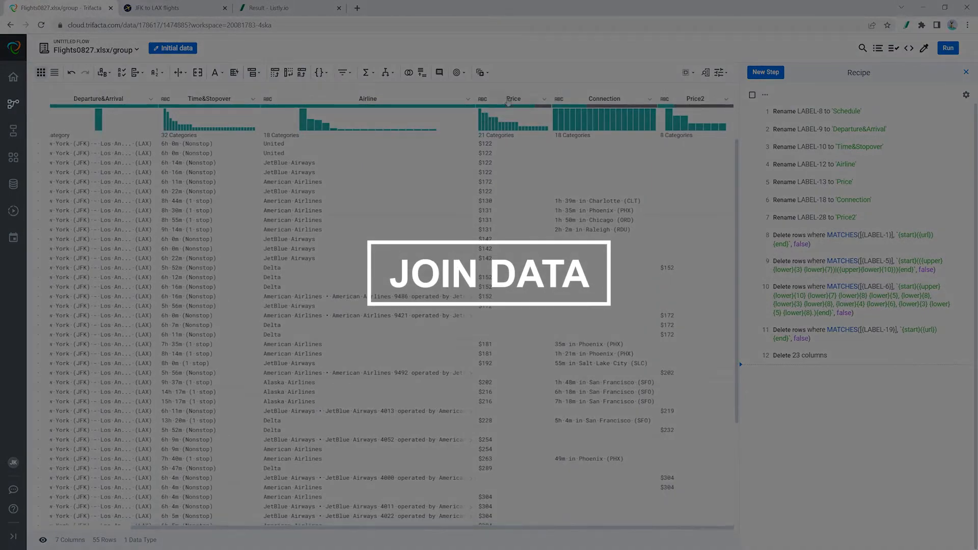
# - Merge the Price and Price2 columns into a new column without a separator
pyautogui.click(508, 102)
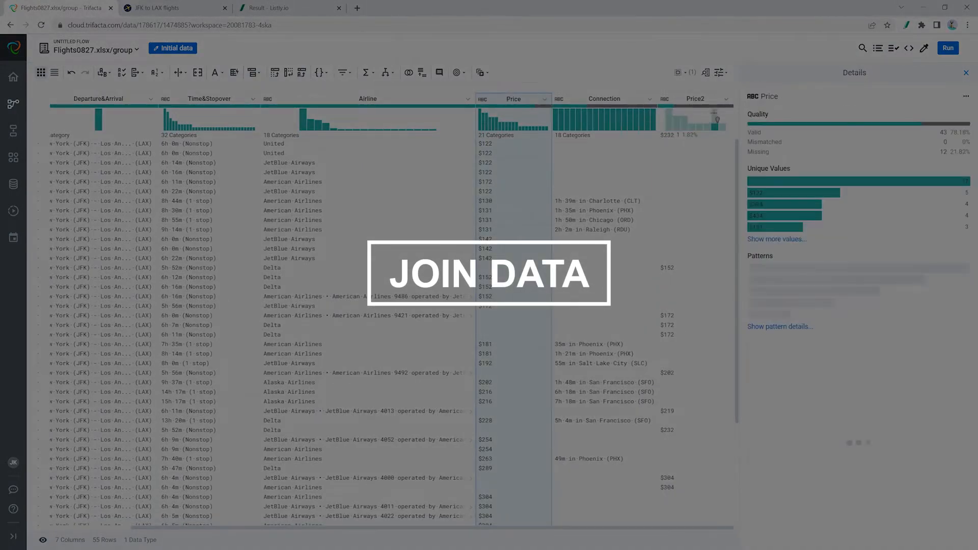
pyautogui.click(696, 100)
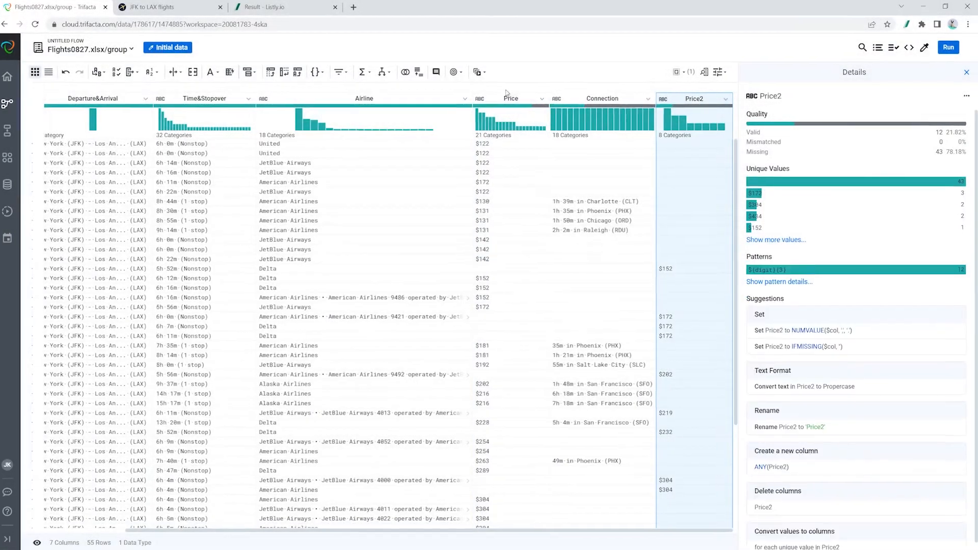
pyautogui.click(513, 101)
pyautogui.click(628, 94)
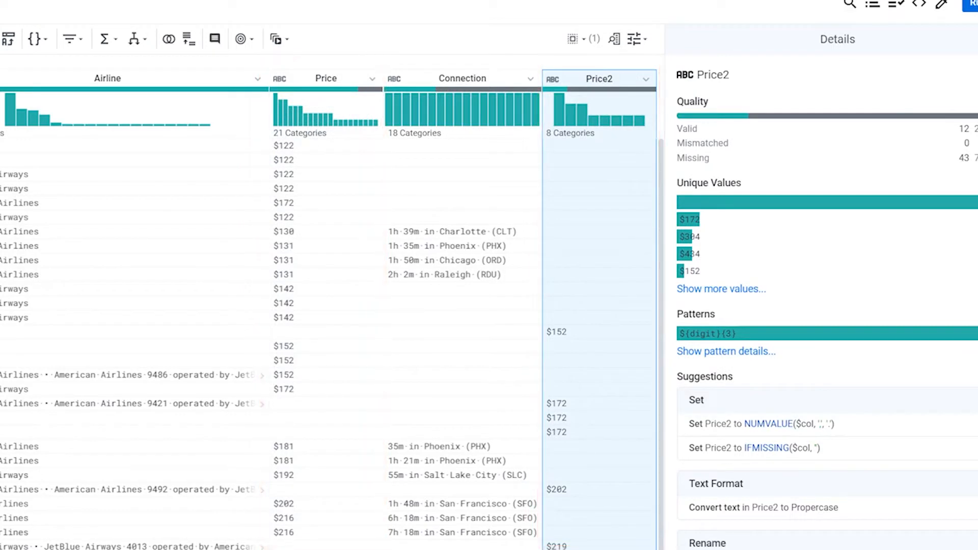
pyautogui.keyDown('ctrl'); pyautogui.click(329, 82); pyautogui.keyUp('ctrl')
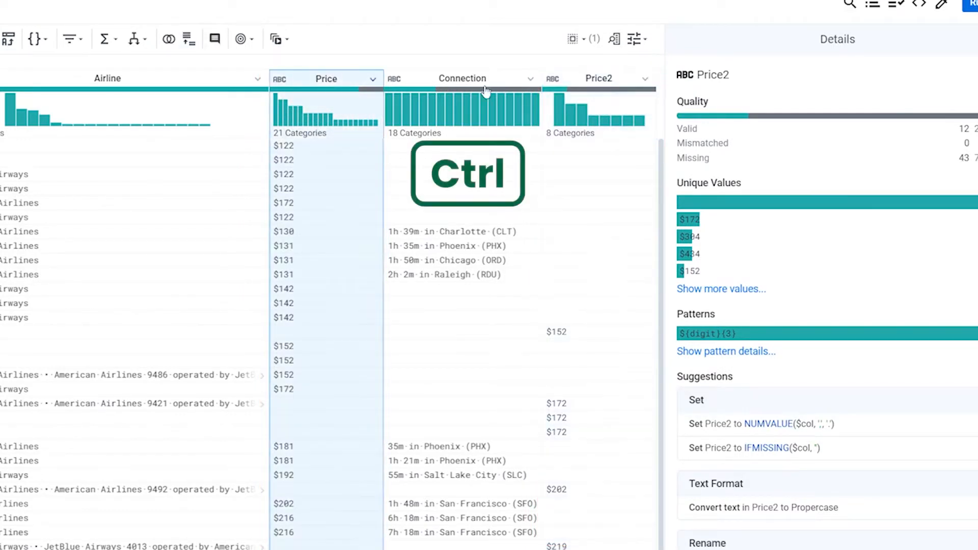
pyautogui.keyDown('ctrl'); pyautogui.click(601, 81); pyautogui.keyUp('ctrl')
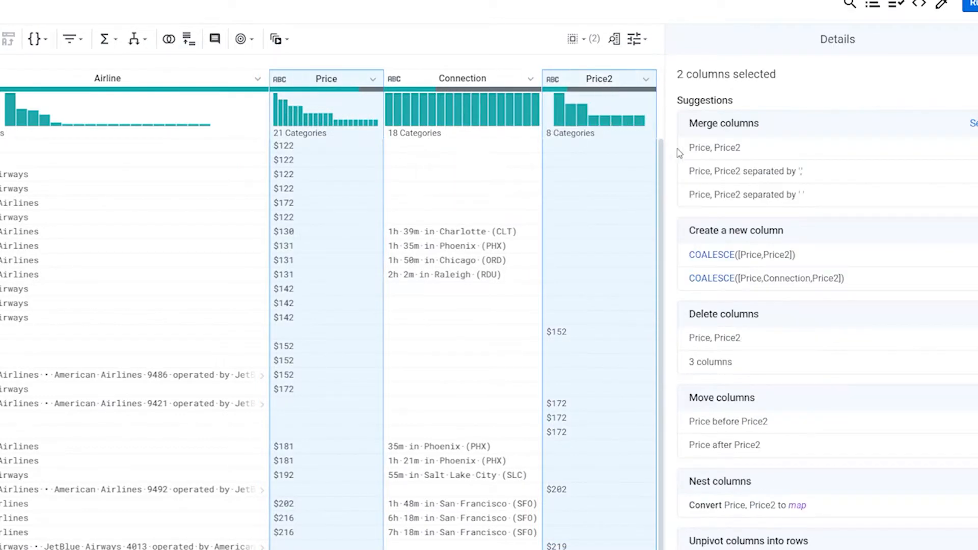
pyautogui.click(719, 151)
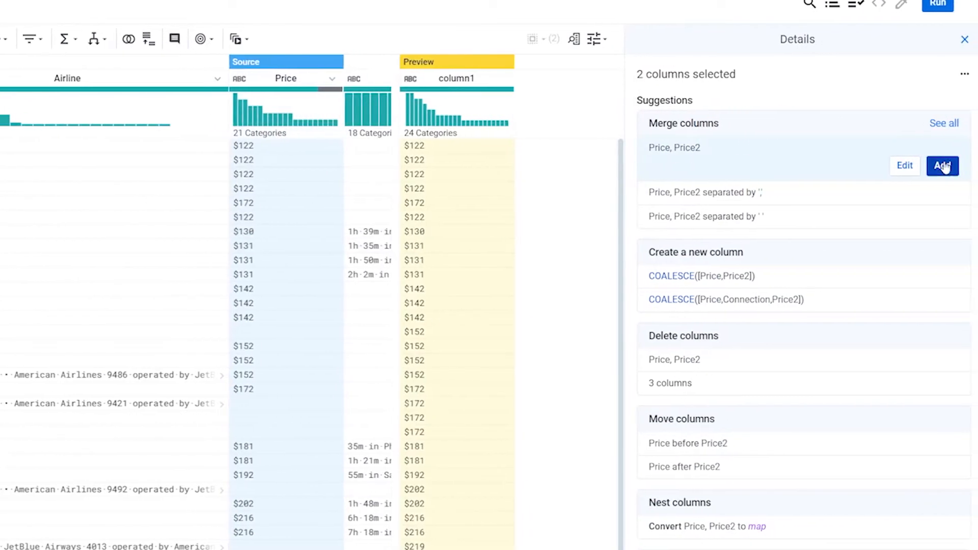
pyautogui.click(941, 167)
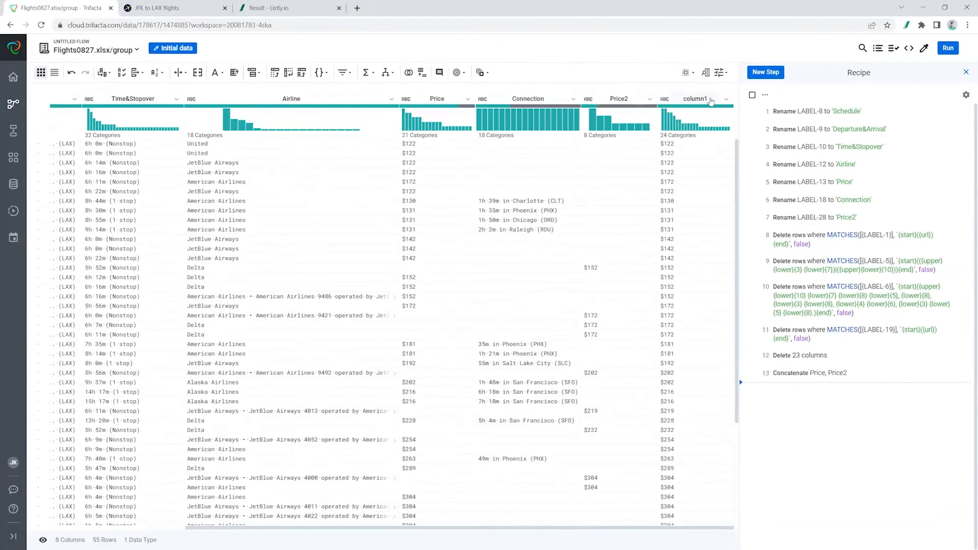
# - Delete the original Price and Price2 columns together, keeping the merged column
pyautogui.click(711, 101)
pyautogui.click(429, 101)
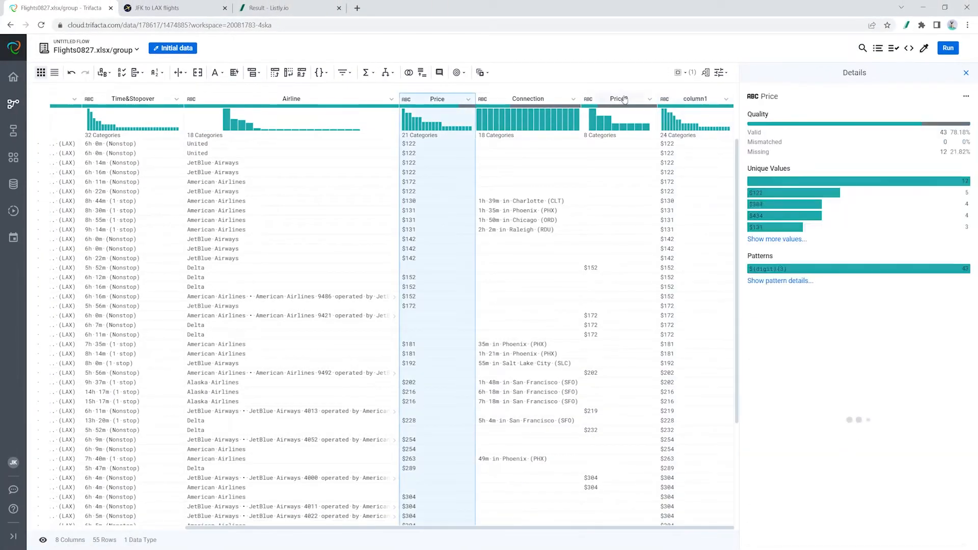
pyautogui.keyDown('ctrl'); pyautogui.click(619, 100); pyautogui.keyUp('ctrl')
pyautogui.rightClick(626, 100)
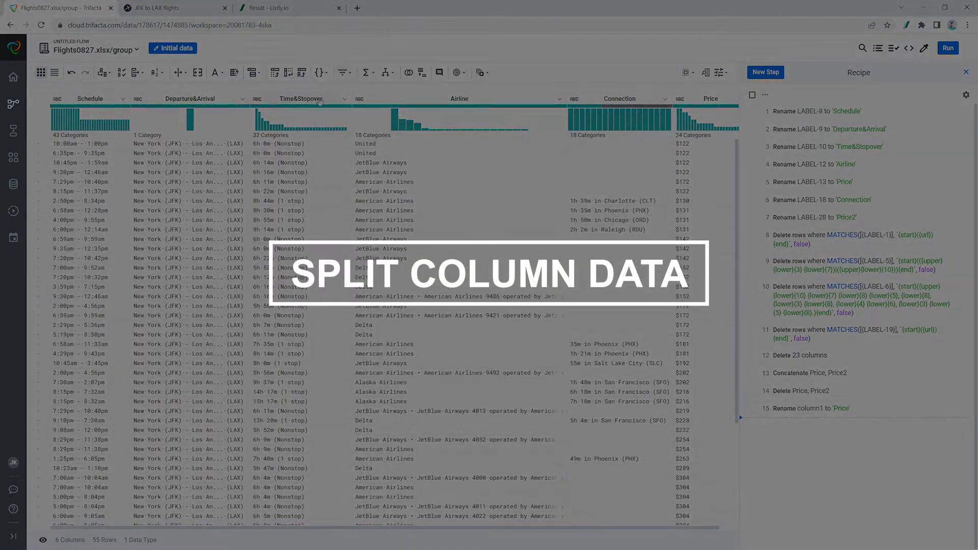
# - Split the Time&Stopover column between two delimiters, with "m" as the start delimiter and "(" as the end delimiter
pyautogui.click(326, 100)
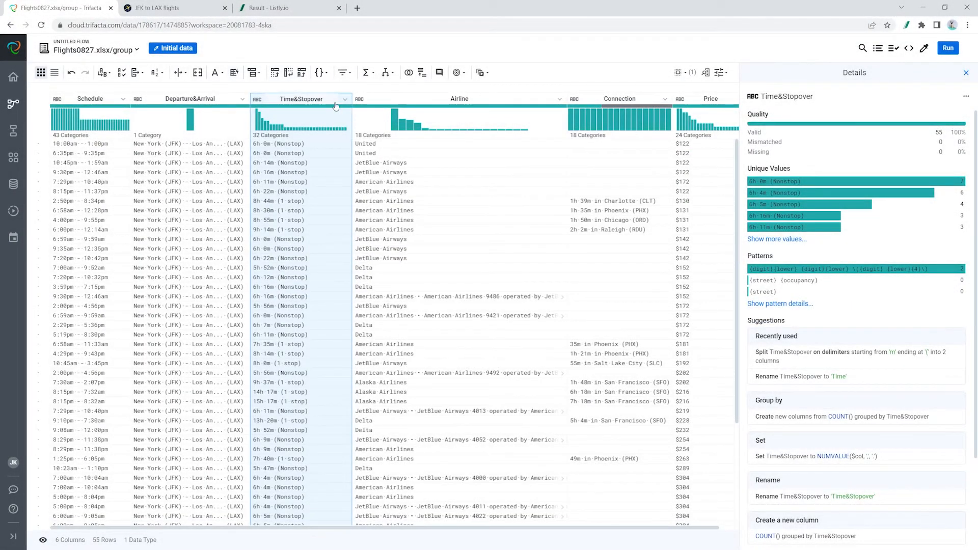
pyautogui.click(345, 100)
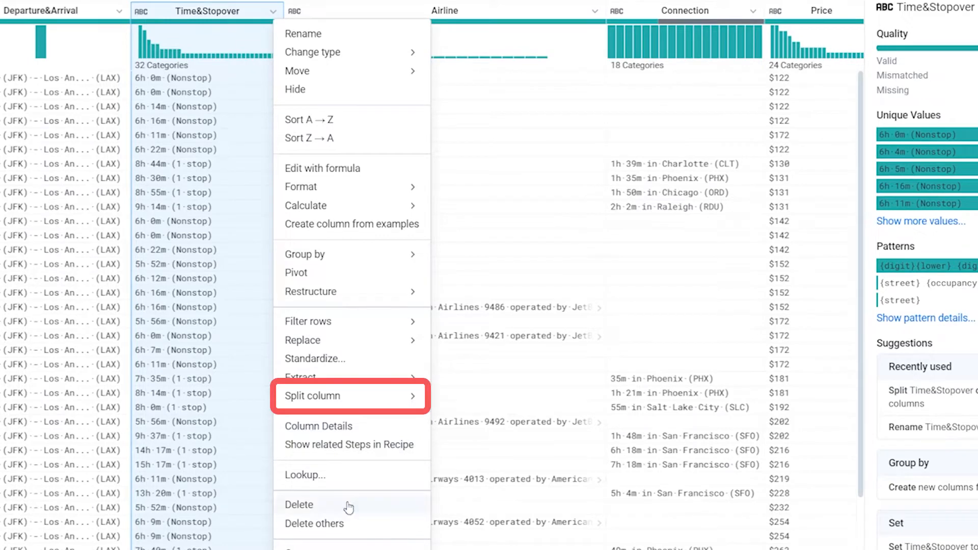
pyautogui.moveTo(385, 189)
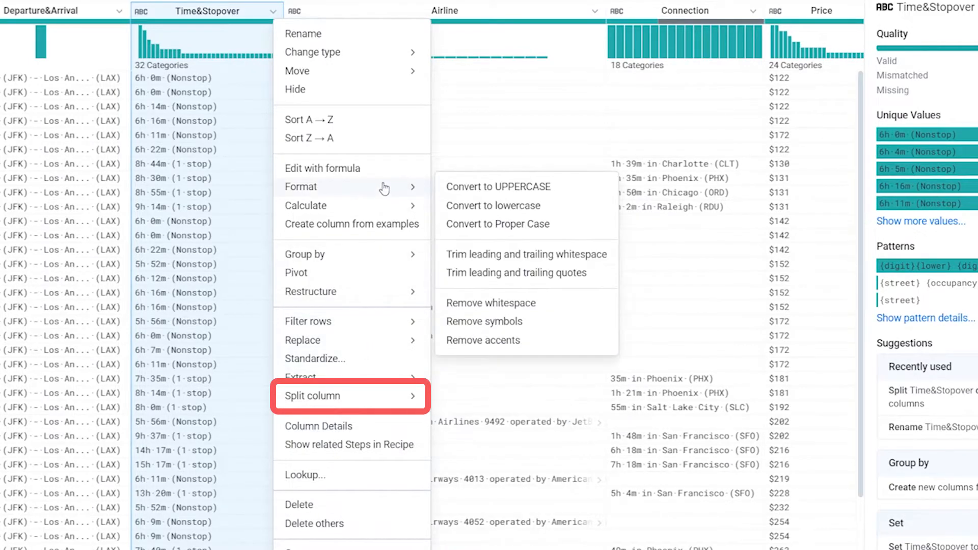
pyautogui.moveTo(375, 403)
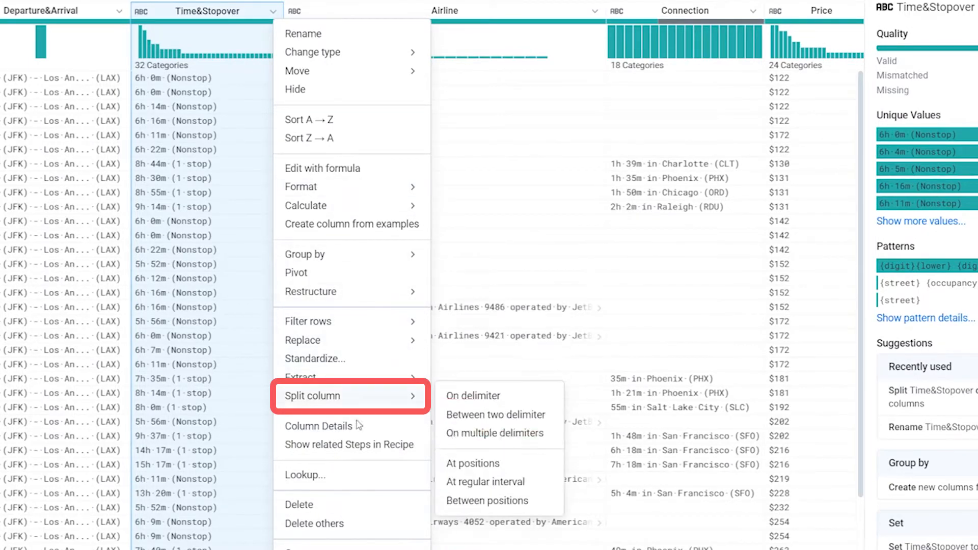
pyautogui.click(530, 422)
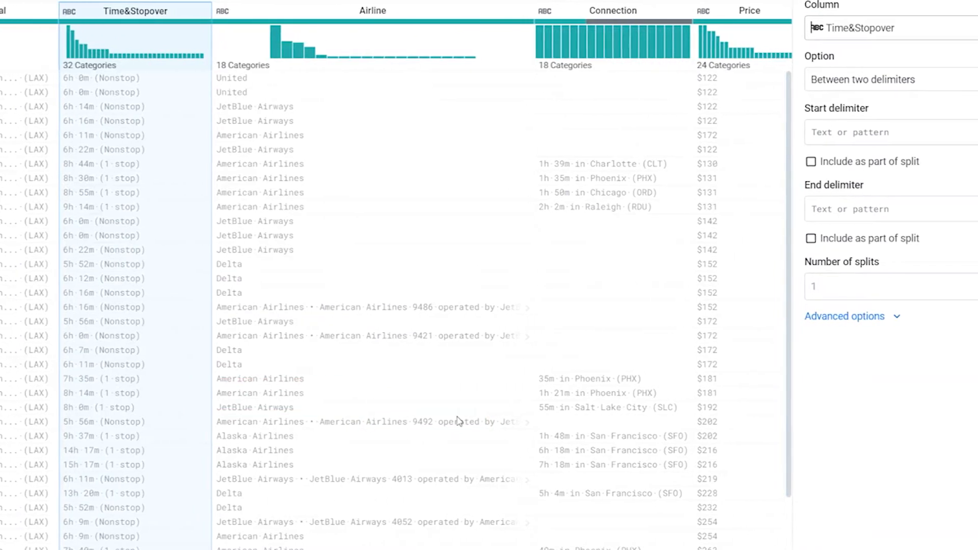
pyautogui.click(813, 134)
pyautogui.write('m')
pyautogui.click(840, 210)
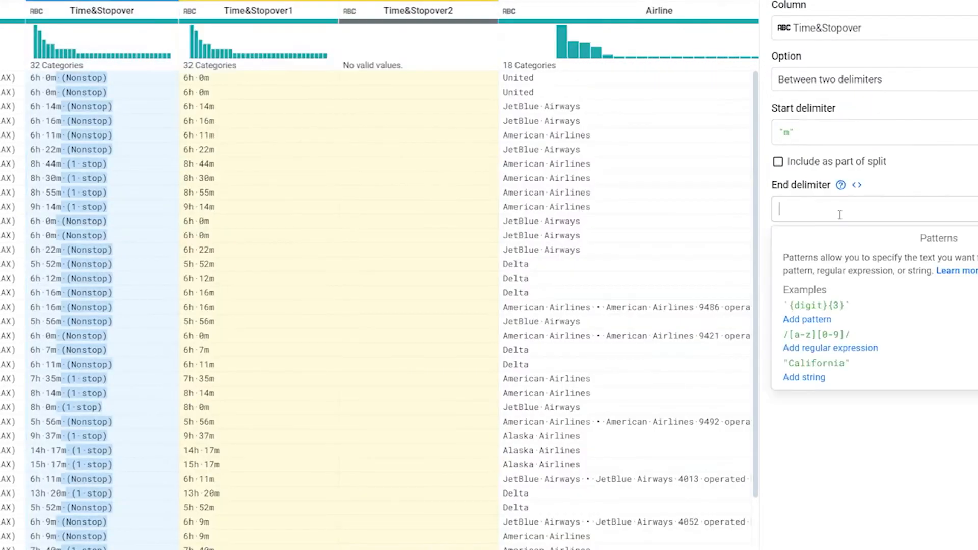
pyautogui.write('()')
pyautogui.press('Delete')
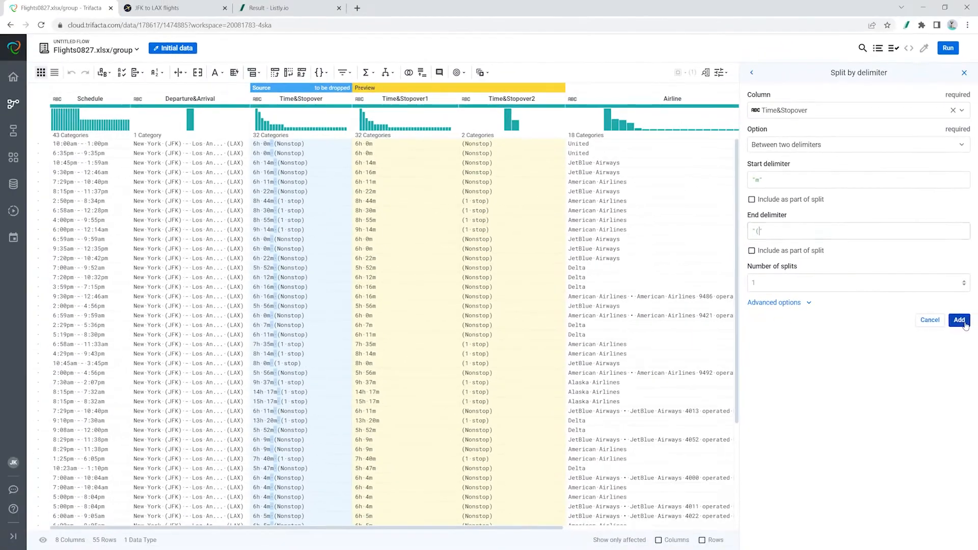
pyautogui.click(964, 324)
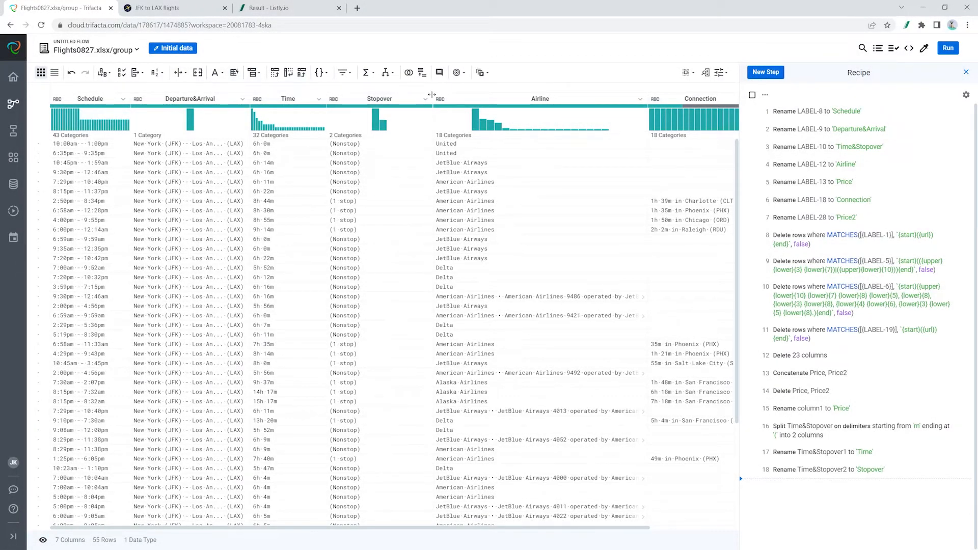
# - Remove the symbols from the Stopover column and convert its text to uppercase
pyautogui.click(427, 97)
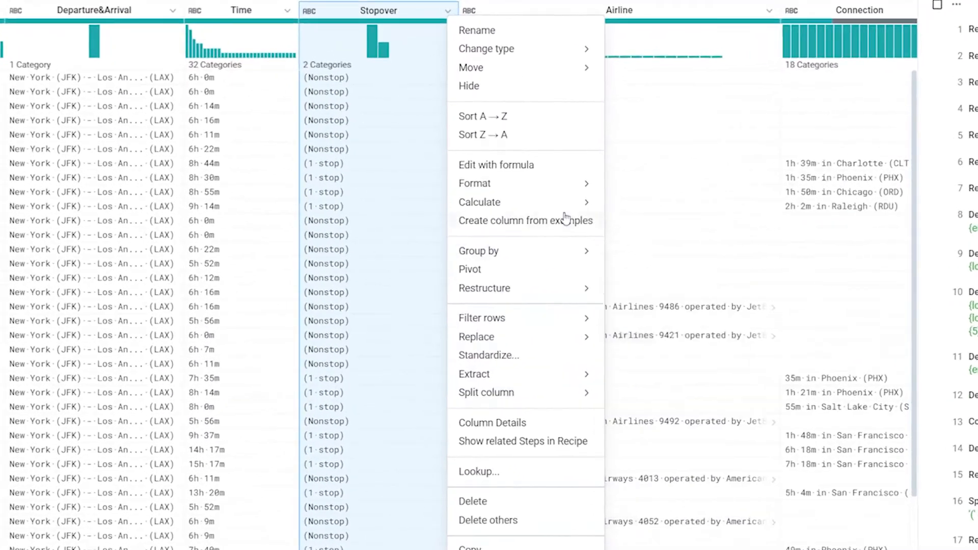
pyautogui.moveTo(444, 214)
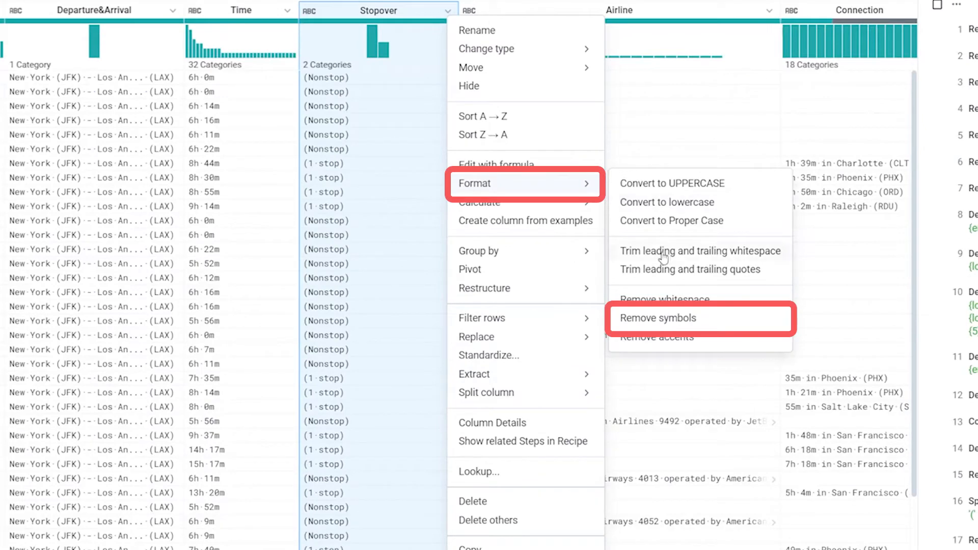
pyautogui.click(694, 321)
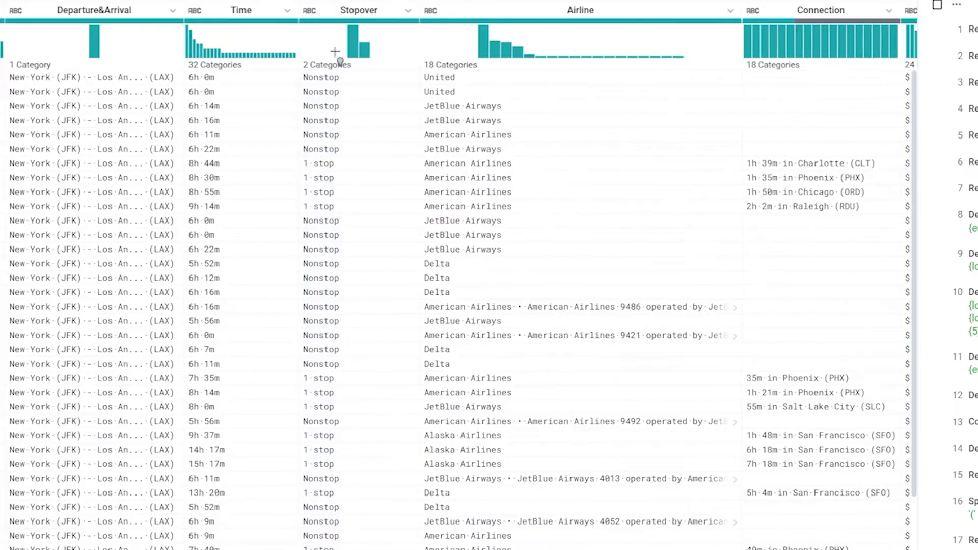
pyautogui.click(409, 11)
pyautogui.moveTo(477, 184)
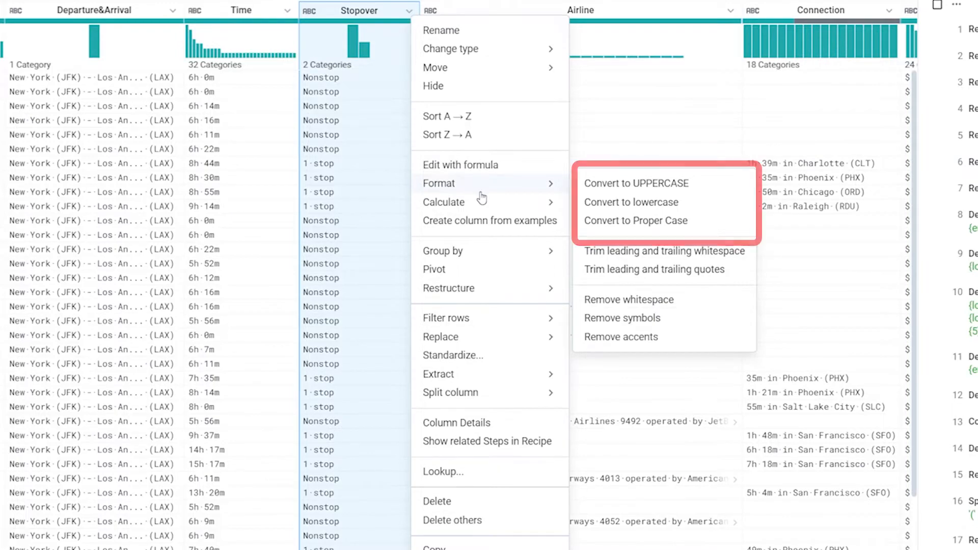
pyautogui.click(669, 183)
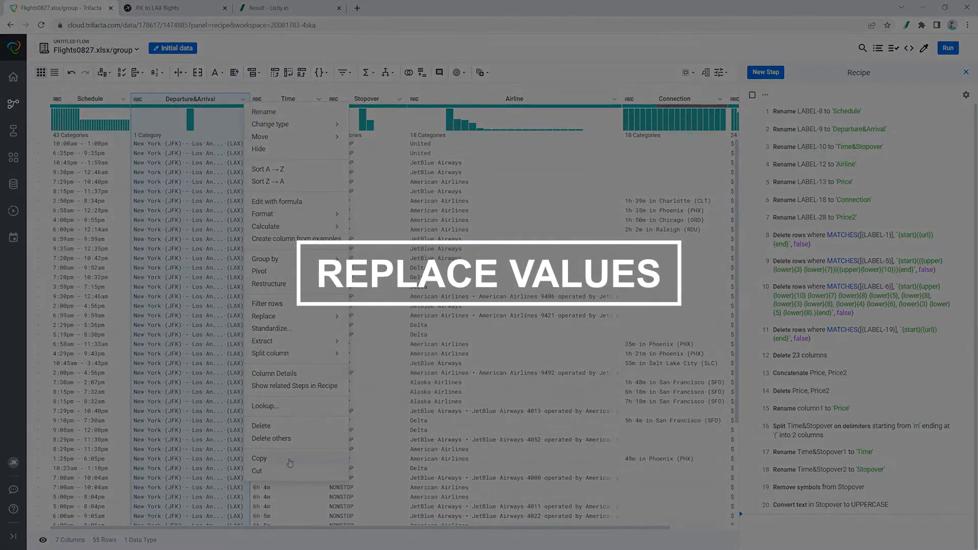
# - Split Departure&Arrival into two columns at the dash and replace the text "An..." with "Angeles" in the Arrival column
pyautogui.moveTo(293, 357)
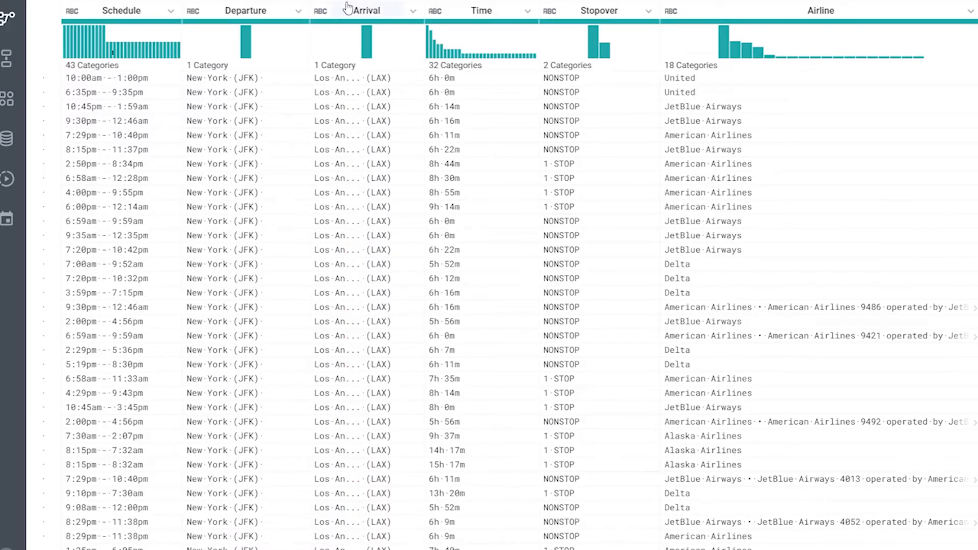
pyautogui.click(376, 11)
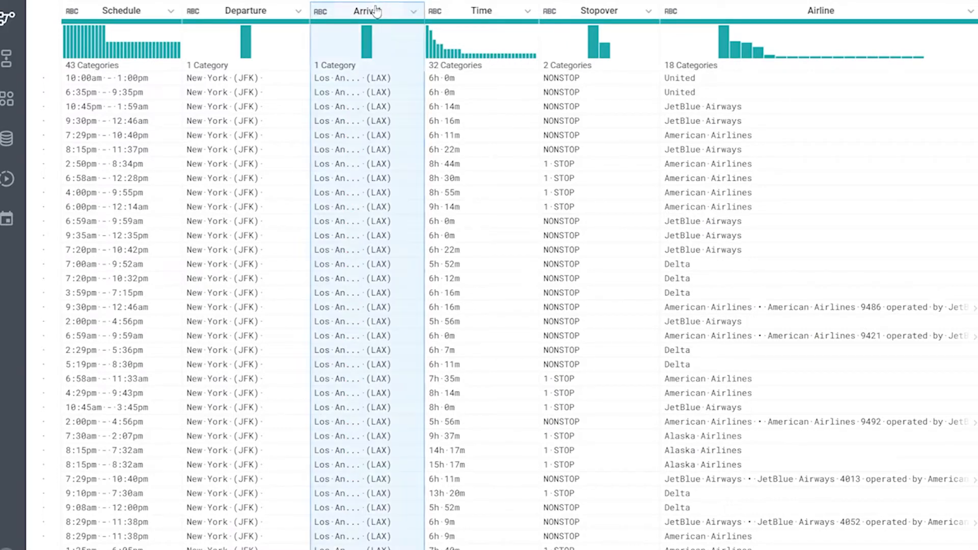
pyautogui.click(414, 12)
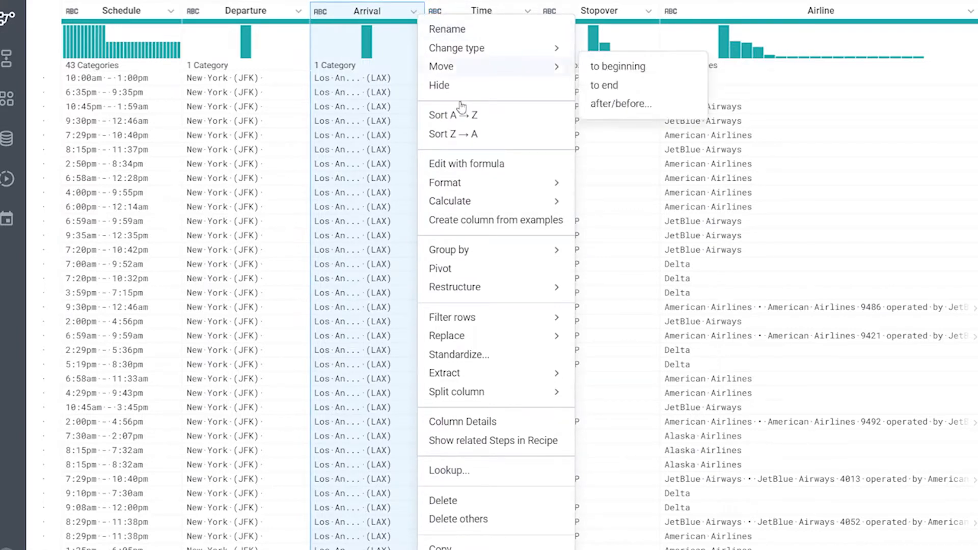
pyautogui.moveTo(539, 337)
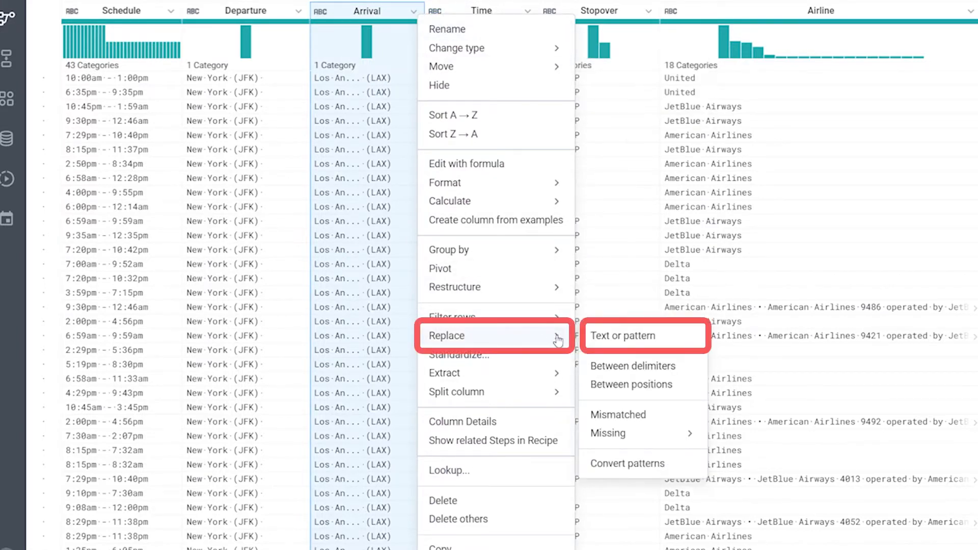
pyautogui.click(611, 336)
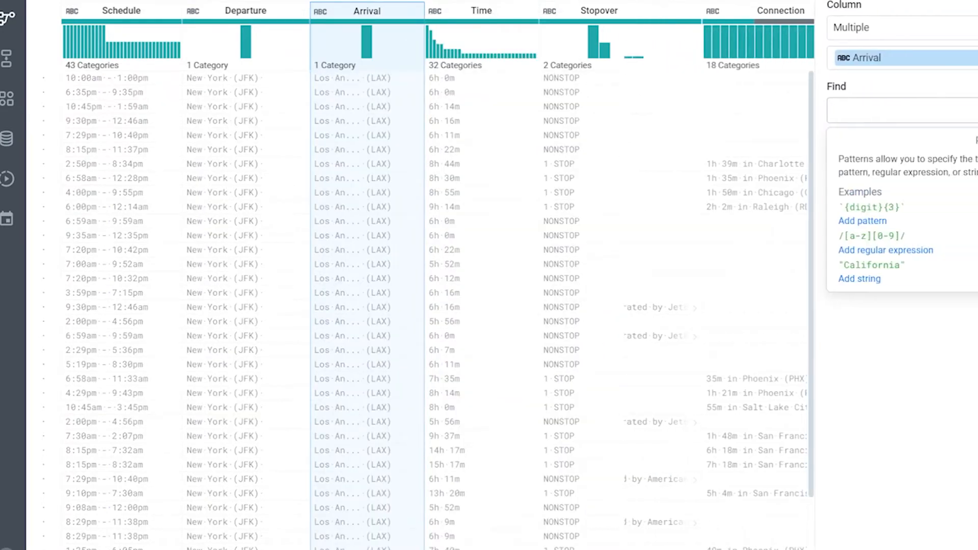
pyautogui.write('an')
pyautogui.press('BackSpace')
pyautogui.press('BackSpace')
pyautogui.write('An')
pyautogui.write('An...')
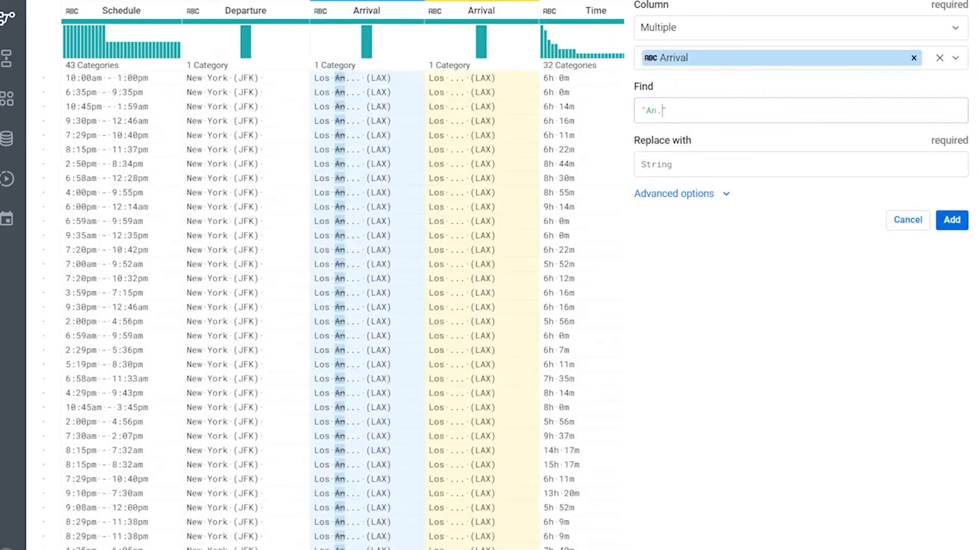
pyautogui.press('Tab')
pyautogui.write('Angeles')
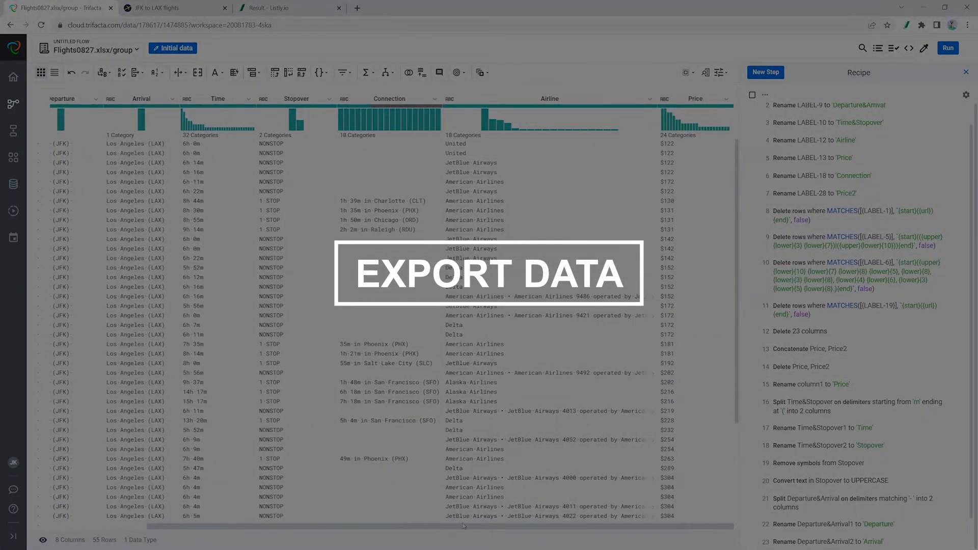
# - Run the finished recipe as a job to generate the cleaned flight data output
pyautogui.moveTo(470, 528); pyautogui.dragTo(375, 528)
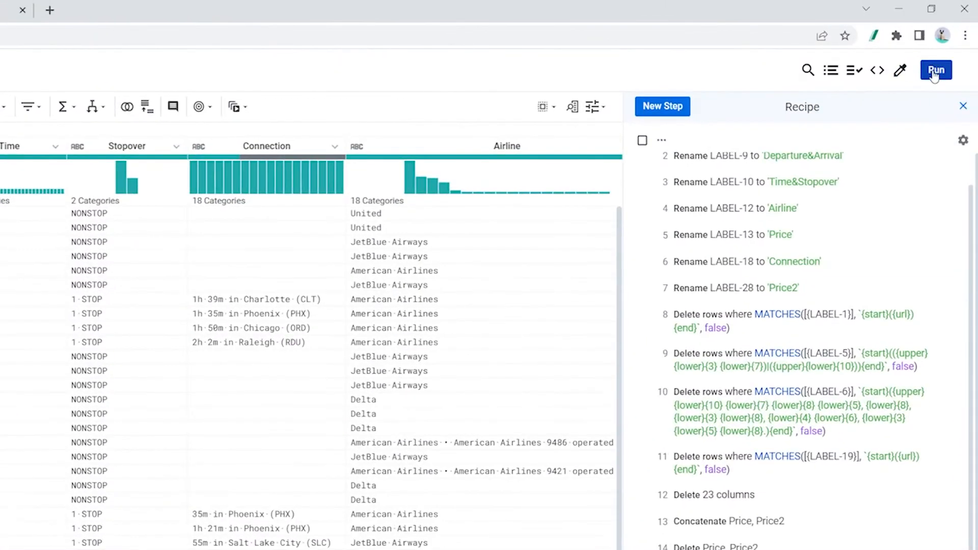
pyautogui.click(947, 51)
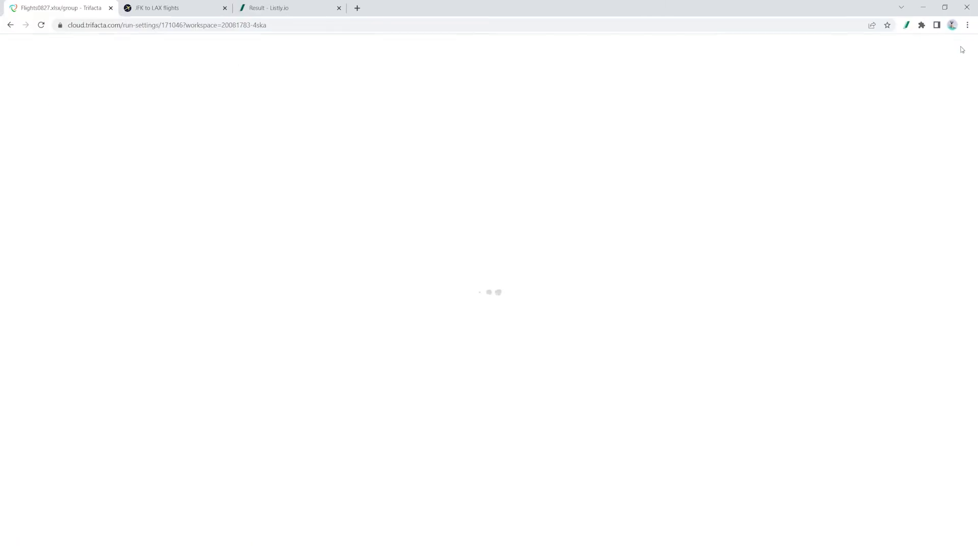
pyautogui.click(956, 535)
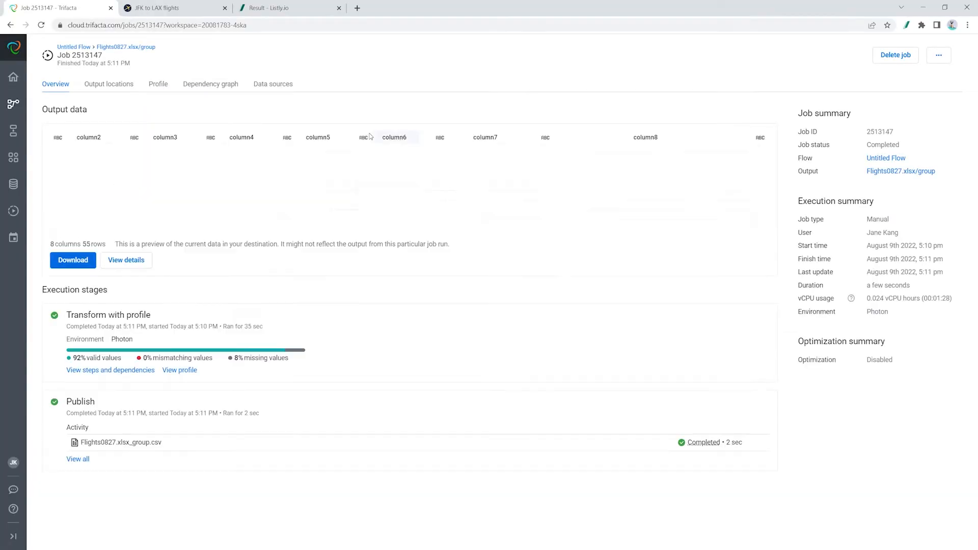
# - Download the job's output file Flights0827.xlsx_group.csv and open it in Excel
pyautogui.click(74, 260)
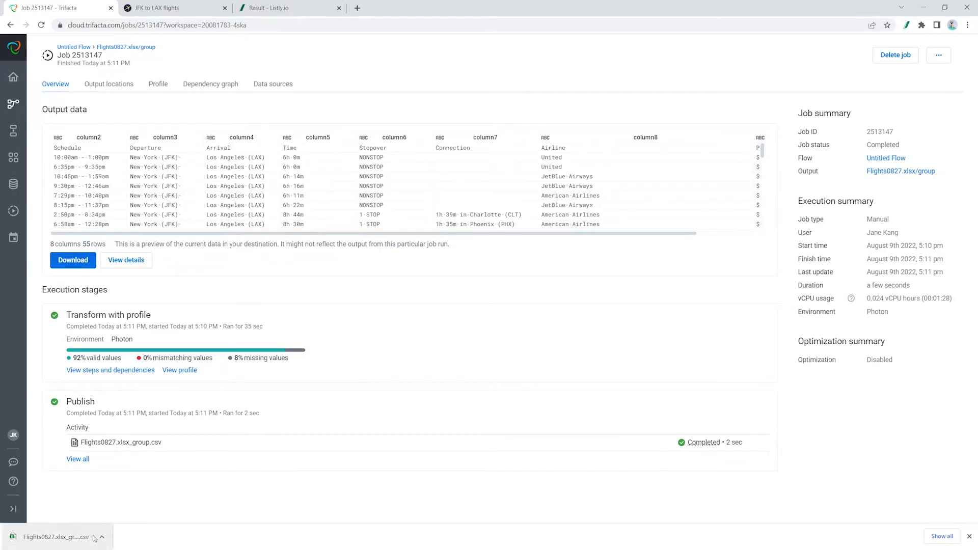
pyautogui.rightClick(89, 538)
pyautogui.click(109, 472)
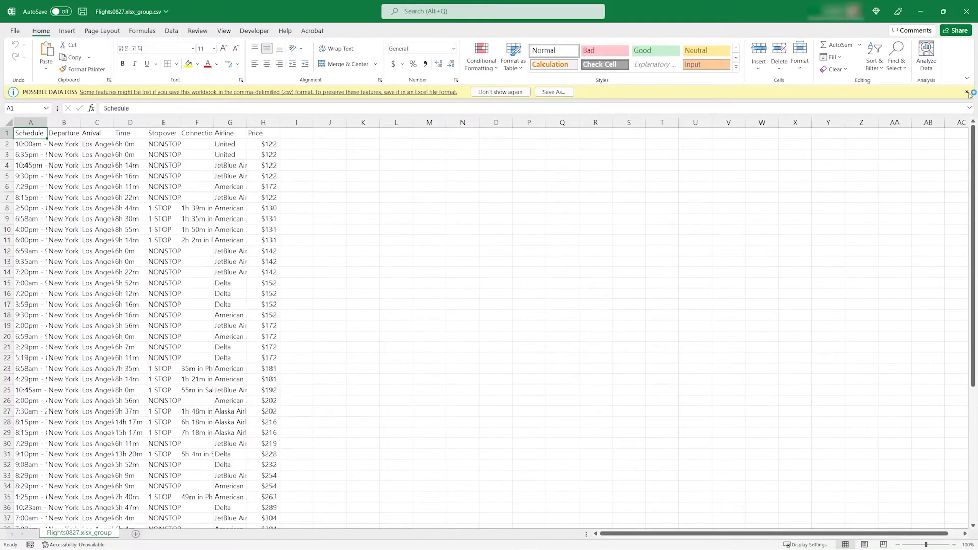
# - AutoFit the width of all columns in the flight data sheet and look through its rows
pyautogui.click(968, 92)
pyautogui.hotkey('ctrl', 'a')
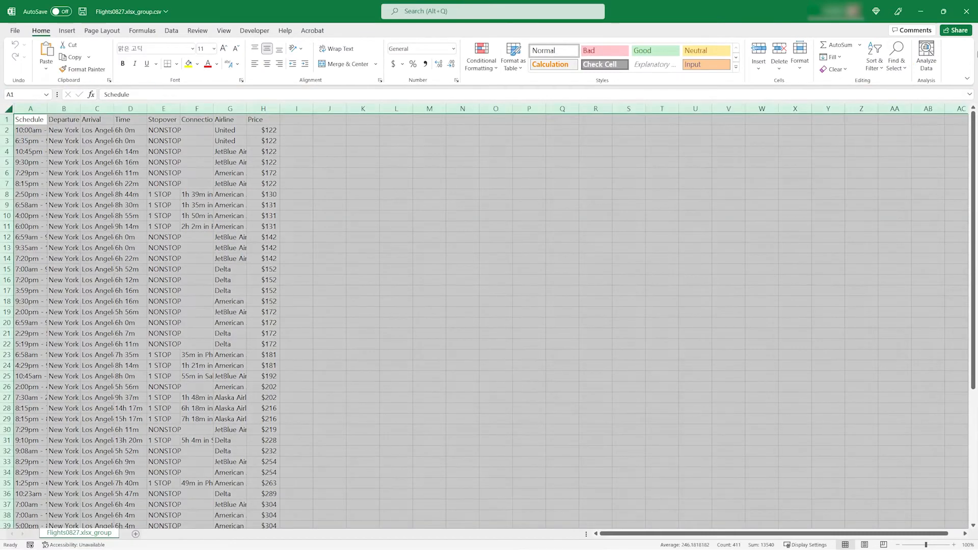
pyautogui.hotkey('alt', 'h')
pyautogui.press('o')
pyautogui.press('i')
pyautogui.click(839, 205)
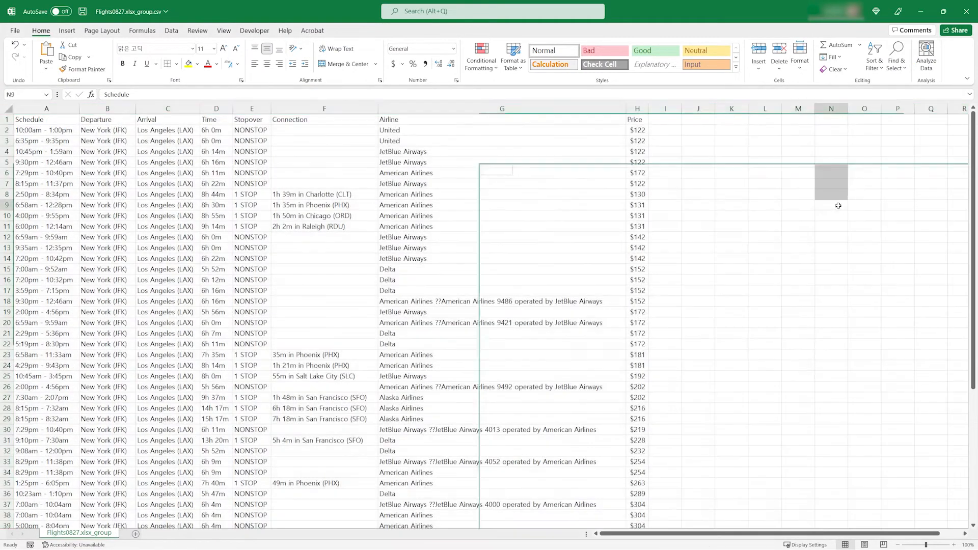
pyautogui.scroll(-8, 782, 222)
pyautogui.scroll(8, 782, 221)
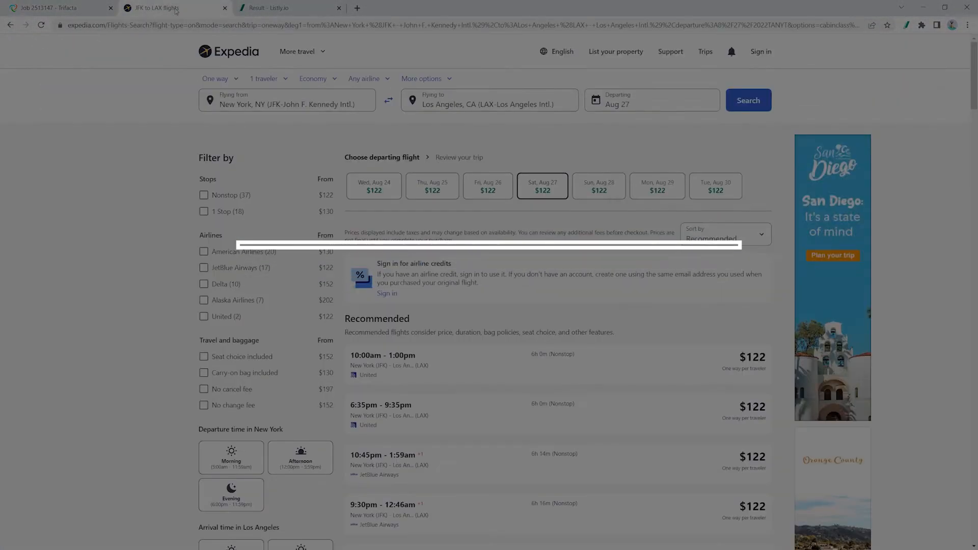
# - On Expedia, load the full JFK to LAX flight list for Sun, Aug 28 and extract the whole page with Listly
pyautogui.scroll(-20, 696, 295)
pyautogui.click(547, 203)
pyautogui.scroll(4, 768, 293)
pyautogui.scroll(-10, 769, 295)
pyautogui.scroll(20, 768, 294)
pyautogui.click(907, 25)
pyautogui.click(880, 107)
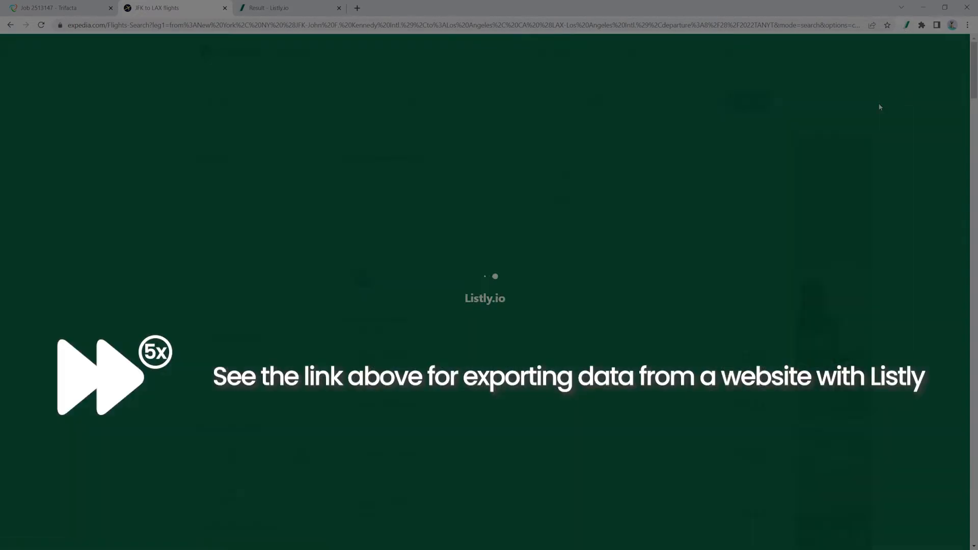
# - Download the Listly result as an Excel file and rename it Flights0828
pyautogui.click(702, 199)
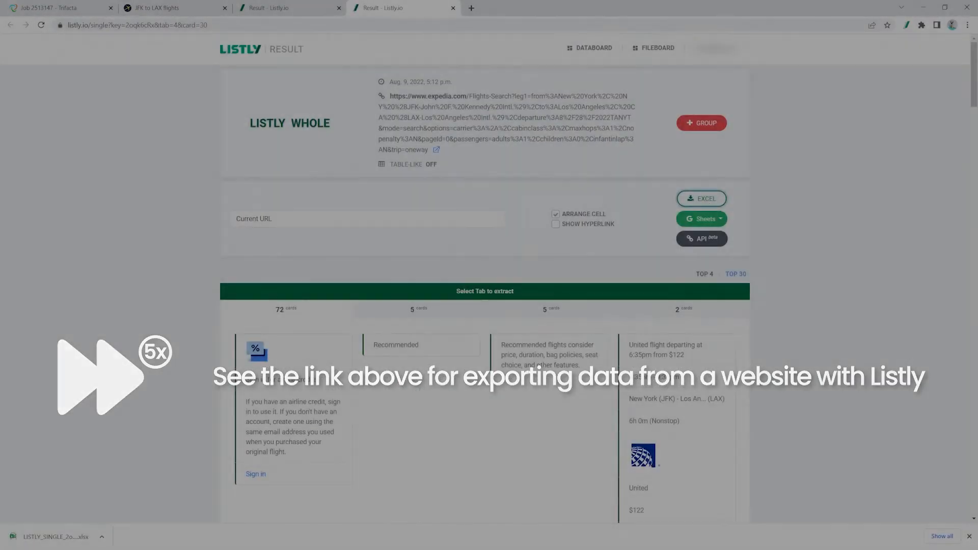
pyautogui.press('F2')
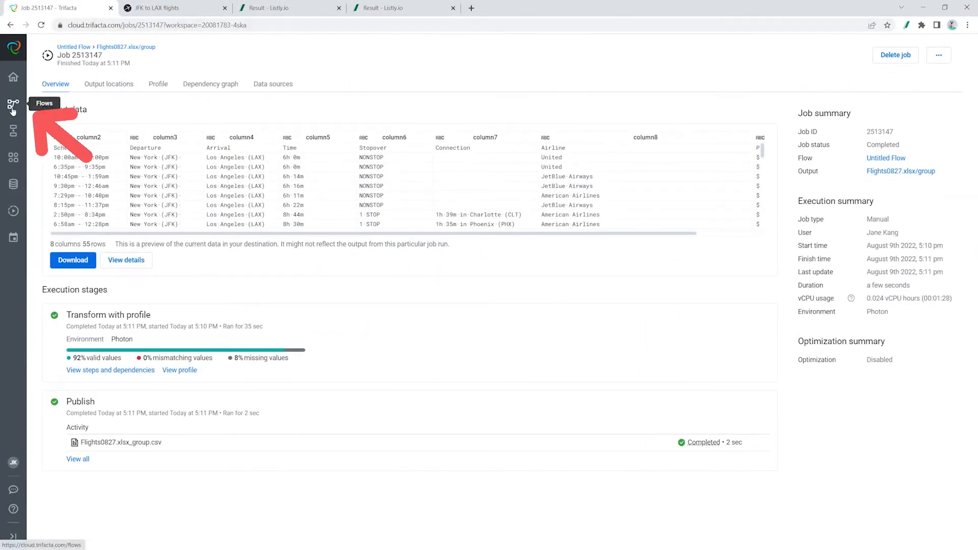
# - Open the Flight Schedule flow in Trifacta and make a copy of its Flights0827.xlsx/group recipe without inputs
pyautogui.click(13, 105)
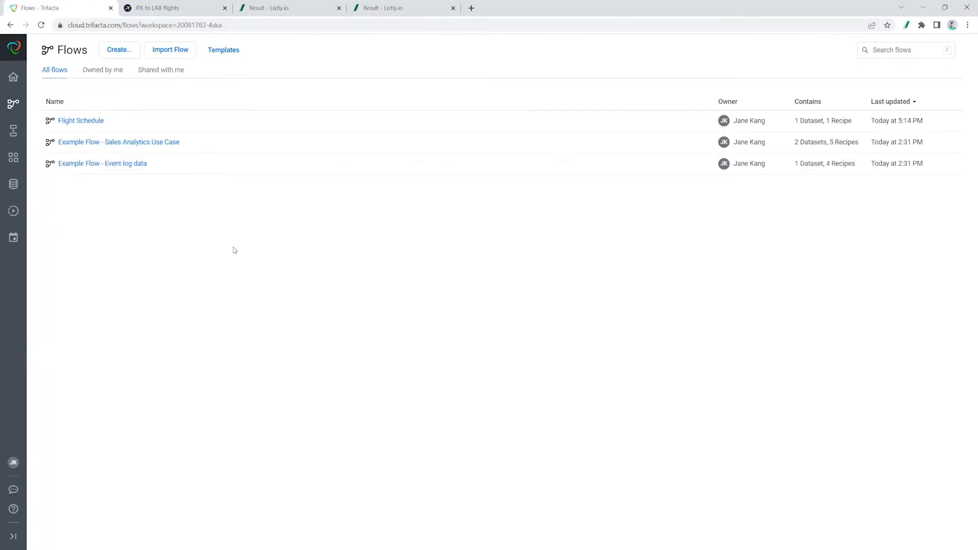
pyautogui.click(94, 122)
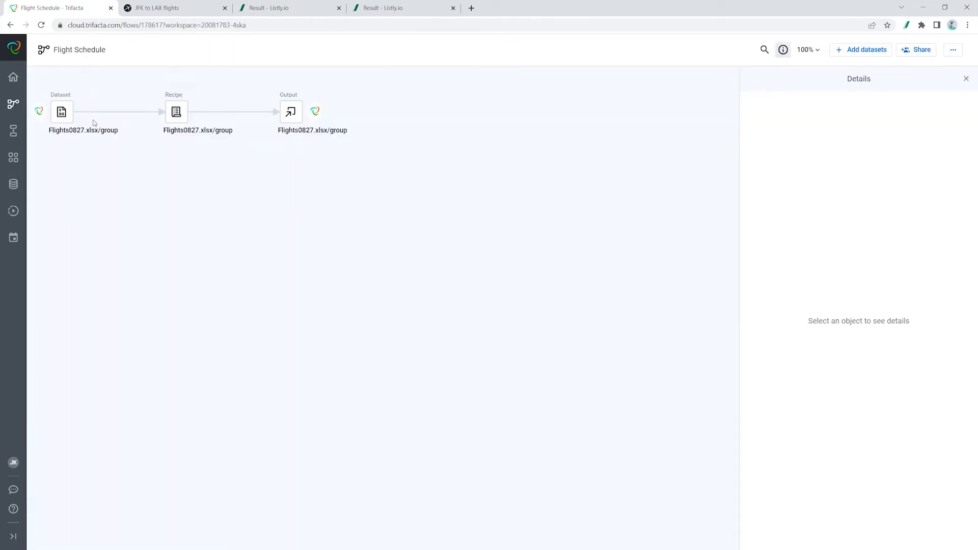
pyautogui.rightClick(176, 112)
pyautogui.moveTo(244, 244)
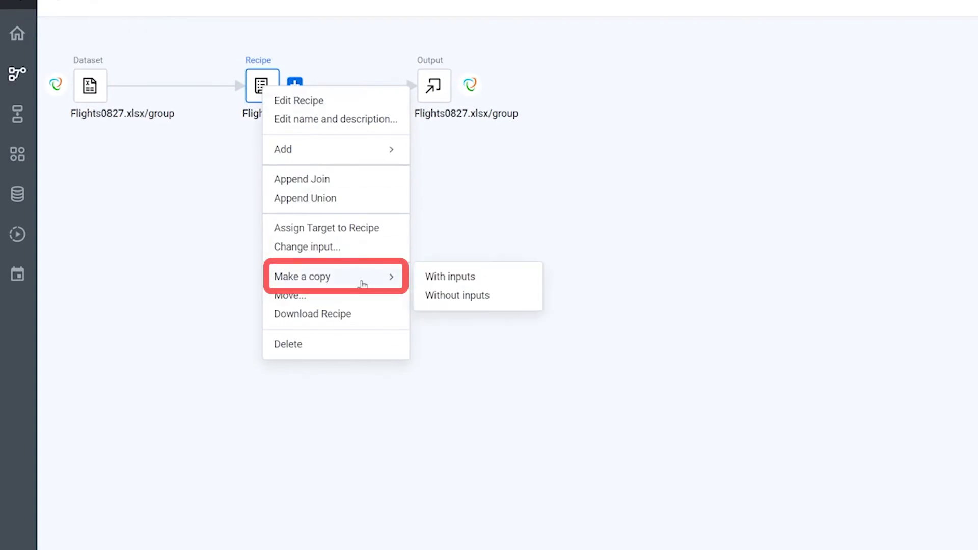
pyautogui.click(450, 304)
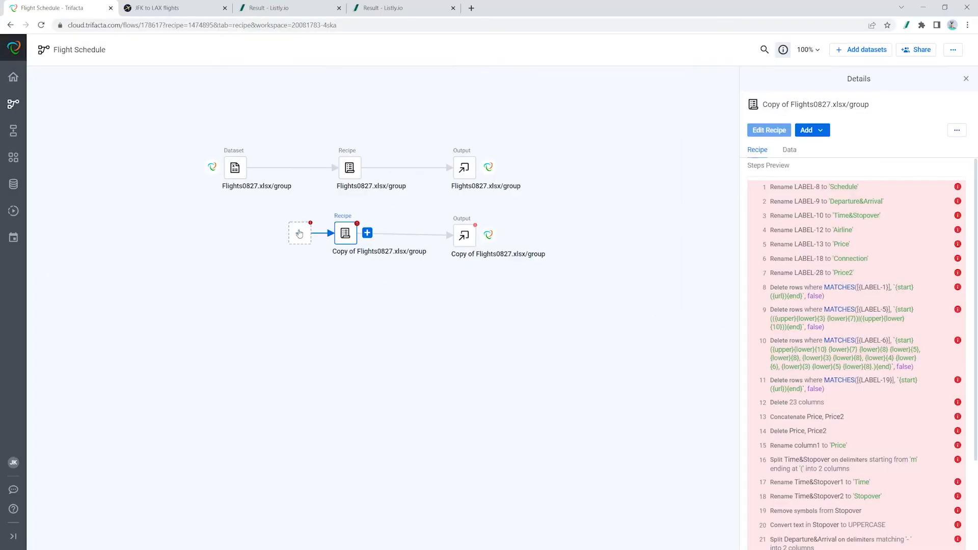
# - Upload the Flights0828 file, add it to the flow and select it as the input dataset of the copied recipe
pyautogui.click(299, 234)
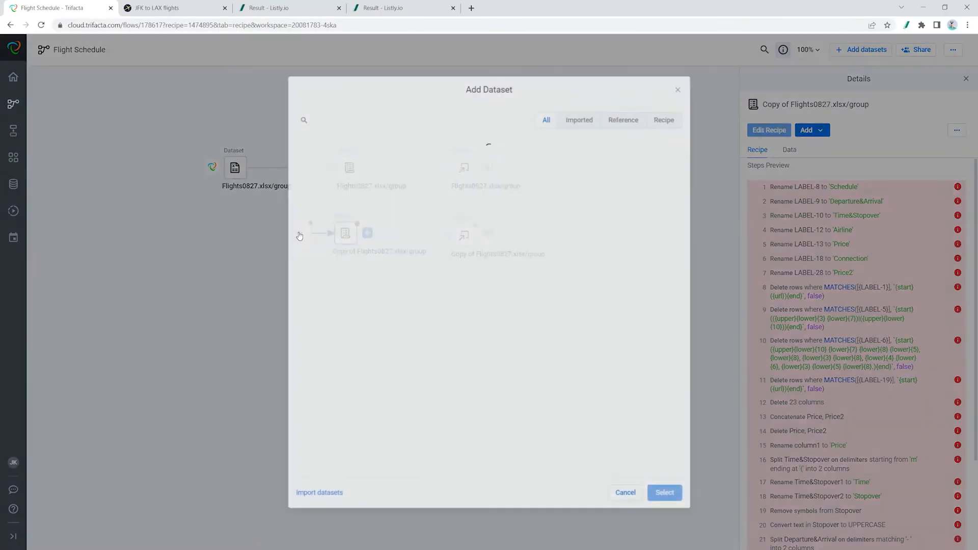
pyautogui.click(328, 495)
pyautogui.hotkey('alt', 'Tab')
pyautogui.moveTo(743, 178); pyautogui.dragTo(426, 247)
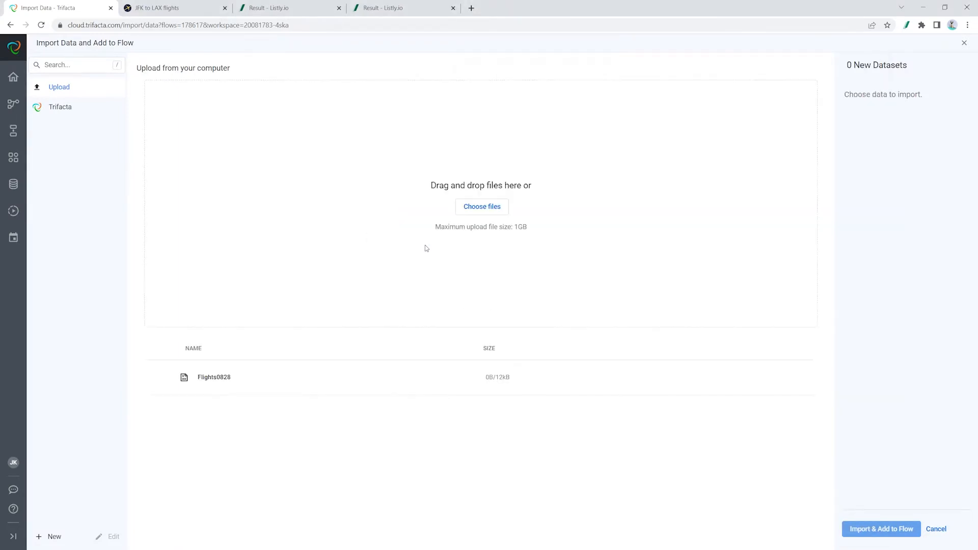
pyautogui.click(894, 529)
pyautogui.click(658, 496)
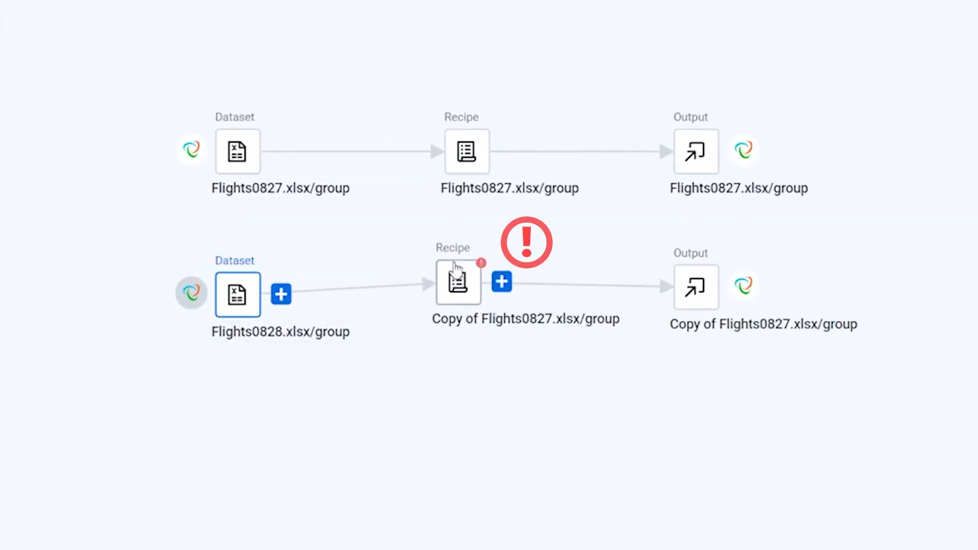
# - Open the copied recipe for editing and check the row-deletion condition on LABEL-19 without changing it
pyautogui.click(459, 285)
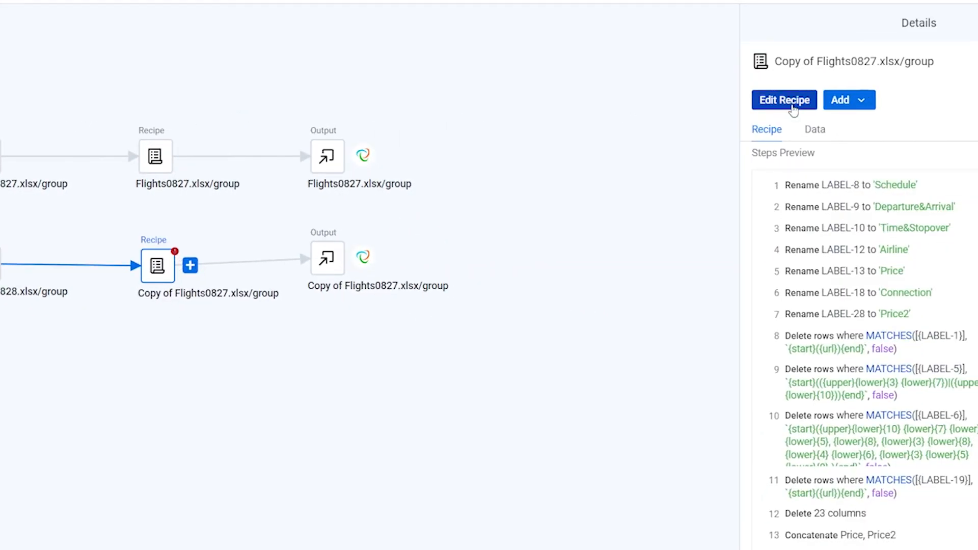
pyautogui.click(793, 109)
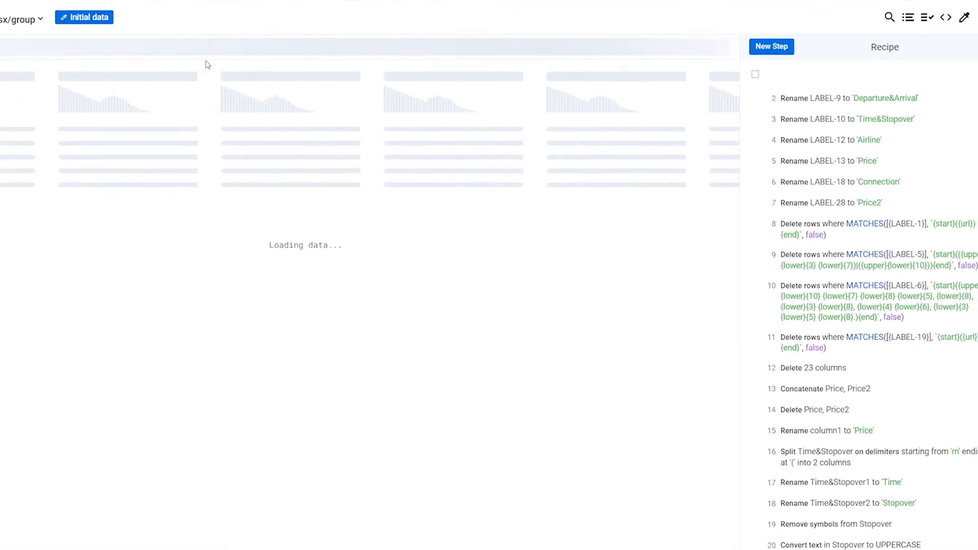
pyautogui.click(957, 323)
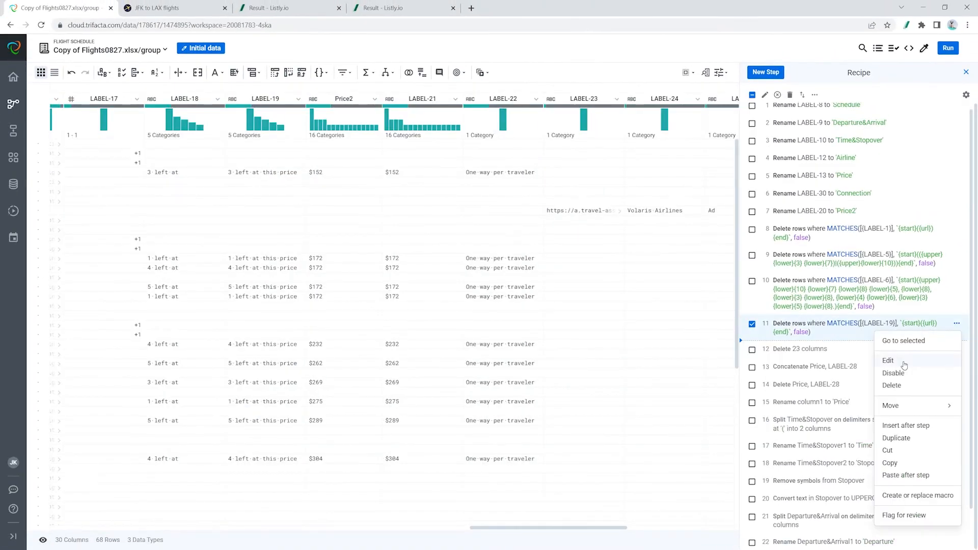
pyautogui.click(904, 362)
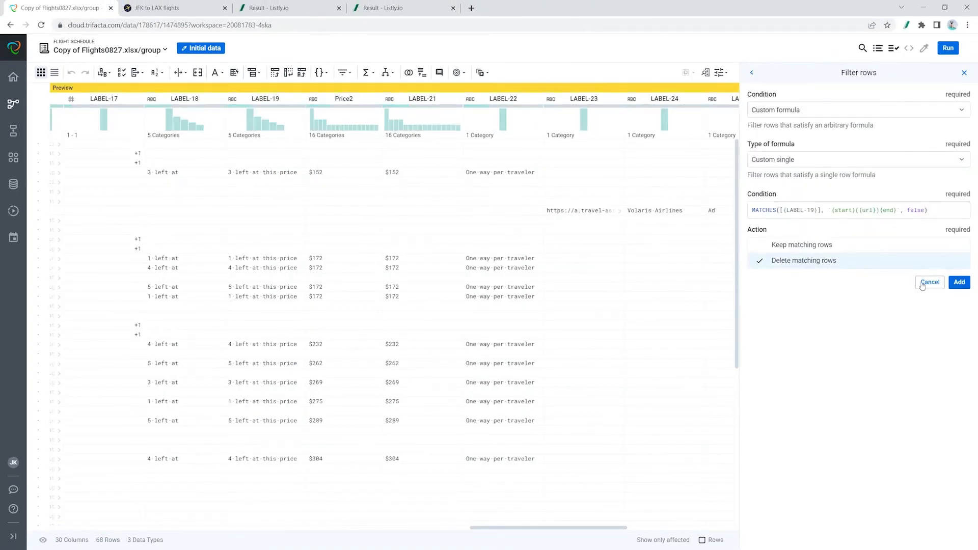
pyautogui.click(923, 286)
# - Add a recipe step before the column deletion that deletes the rows where LABEL-25 equals 'Ad'
pyautogui.click(593, 99)
pyautogui.moveTo(546, 528); pyautogui.dragTo(572, 533)
pyautogui.click(595, 98)
pyautogui.click(804, 191)
pyautogui.click(826, 315)
pyautogui.click(956, 334)
# - Edit the column deletion step to include LABEL-18 and the other unused columns, deleting 23 columns while keeping Connection and Price2
pyautogui.click(957, 373)
pyautogui.click(904, 185)
pyautogui.moveTo(138, 528); pyautogui.dragTo(644, 526)
pyautogui.click(962, 267)
pyautogui.click(780, 490)
pyautogui.click(935, 291)
pyautogui.click(934, 391)
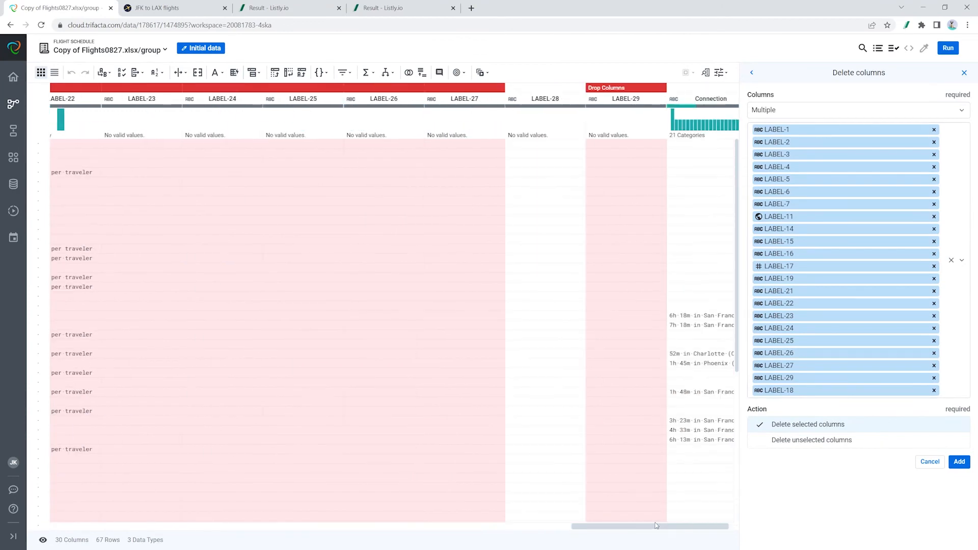
pyautogui.click(959, 462)
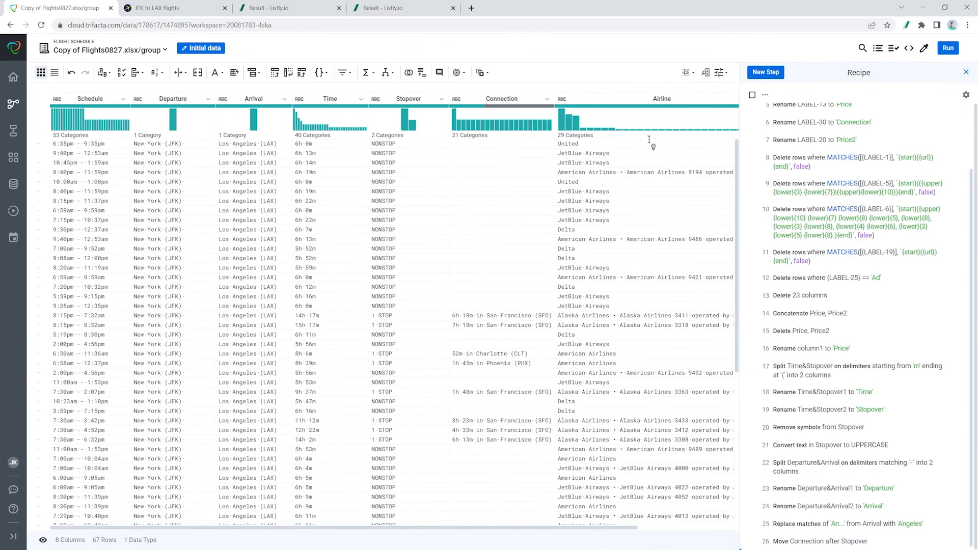
# - Run the adjusted copy of the recipe as a job
pyautogui.click(949, 47)
pyautogui.click(954, 533)
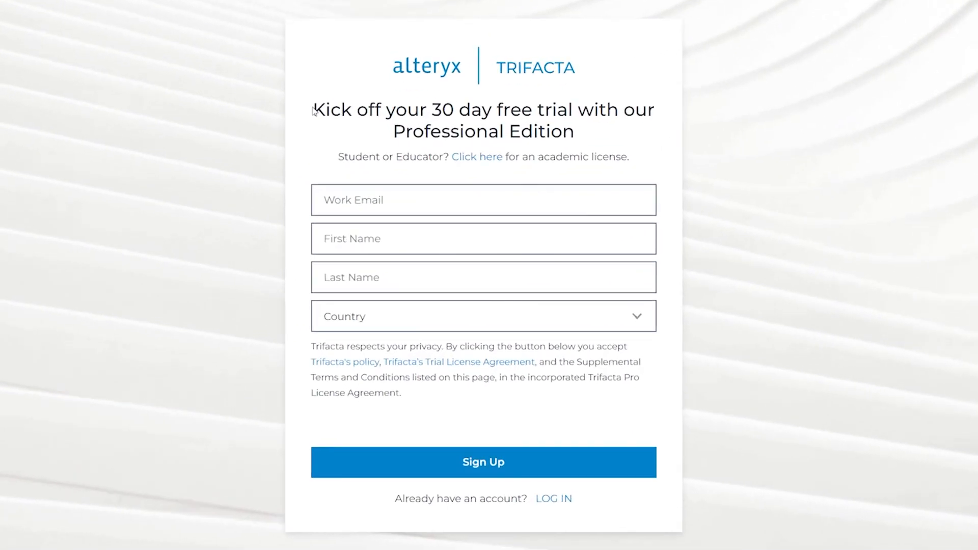
pyautogui.moveTo(314, 115); pyautogui.dragTo(551, 133)
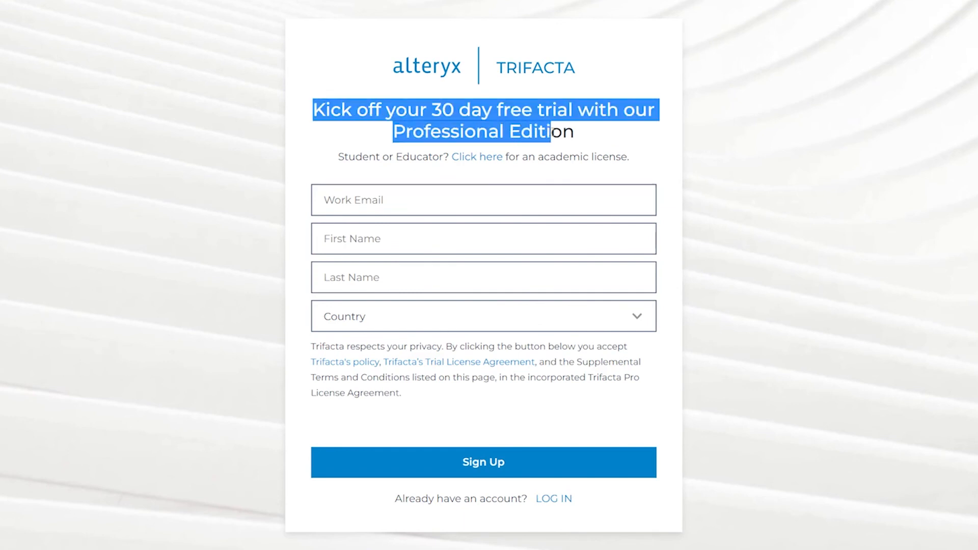
pyautogui.moveTo(432, 109); pyautogui.dragTo(537, 110)
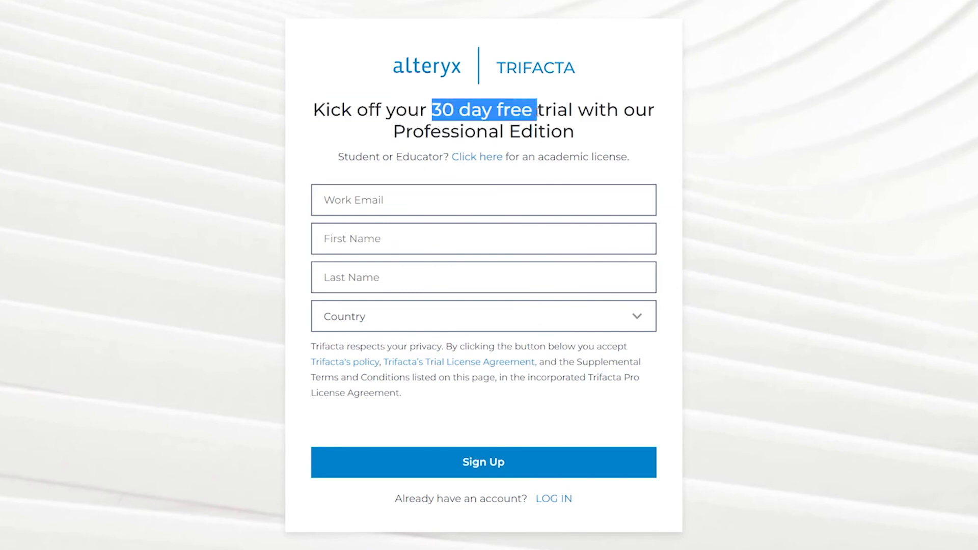
pyautogui.click(803, 167)
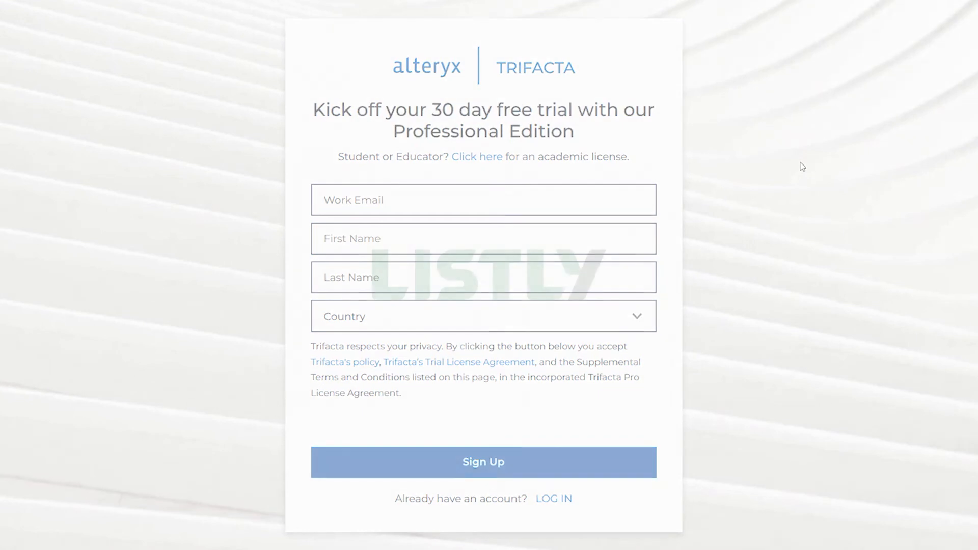